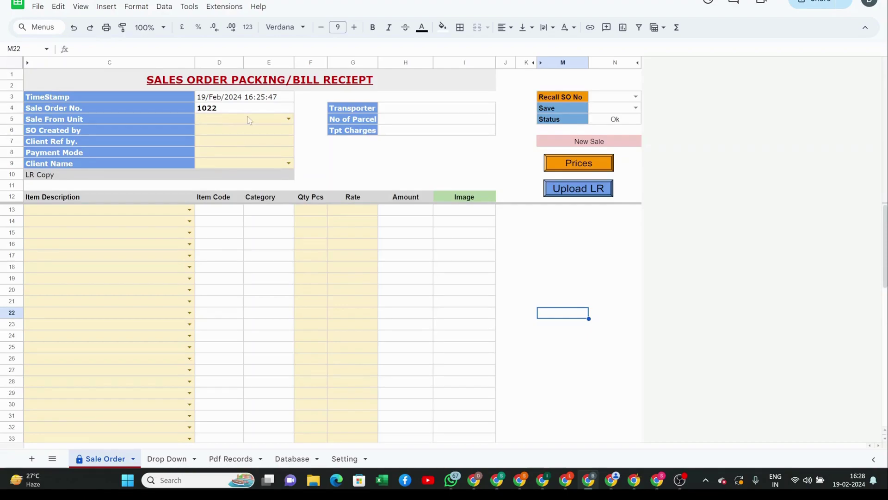
- Set sale unit AFP RETAIL SHOP, enter the creator's and referrer's names, and payment Cash
click(288, 119)
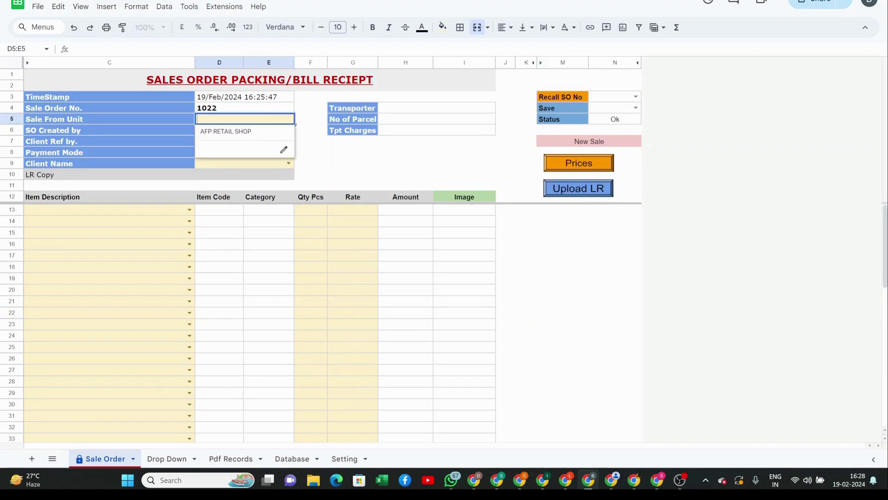
click(247, 132)
click(236, 135)
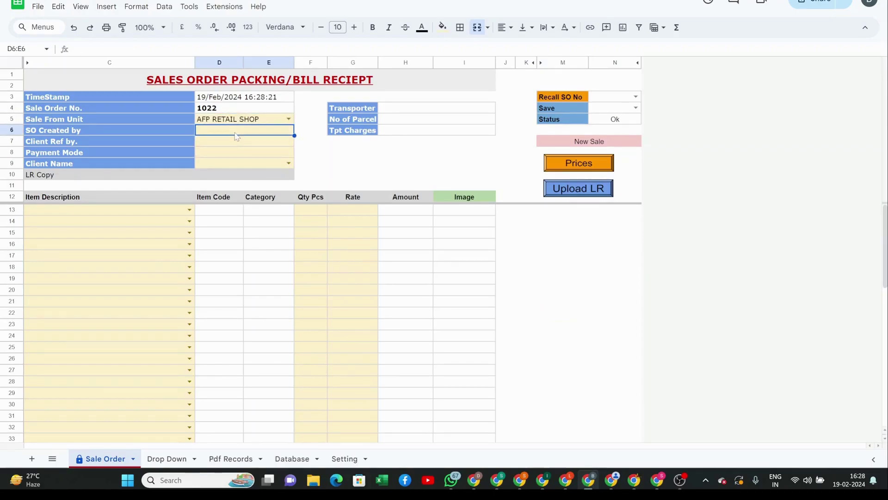
text(Shalend)
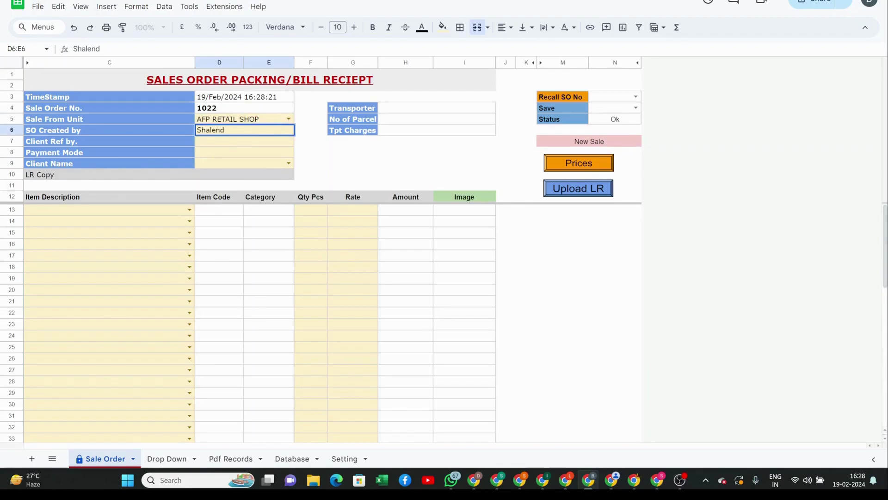
text(rer Singh)
key(Return)
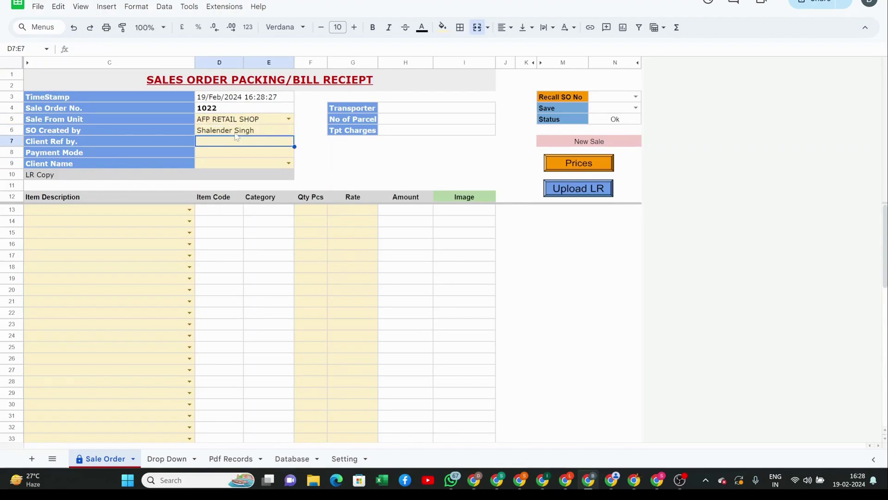
text(Rahul)
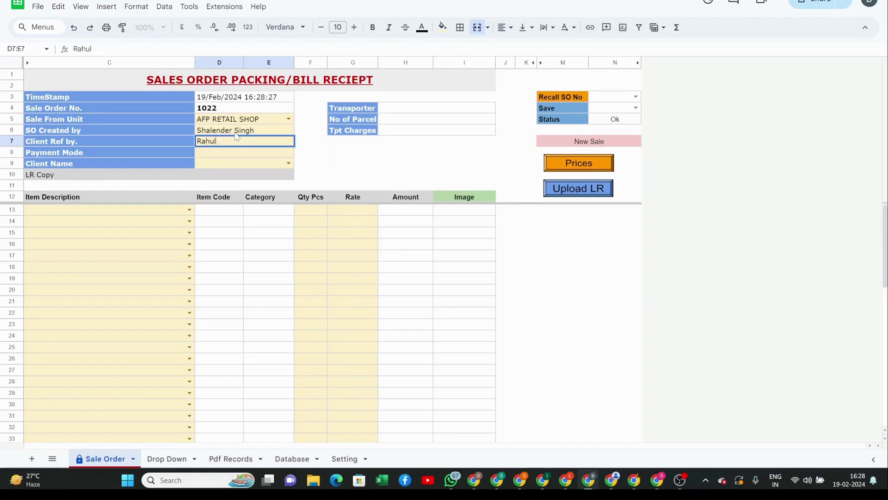
key(Return)
text(Cash)
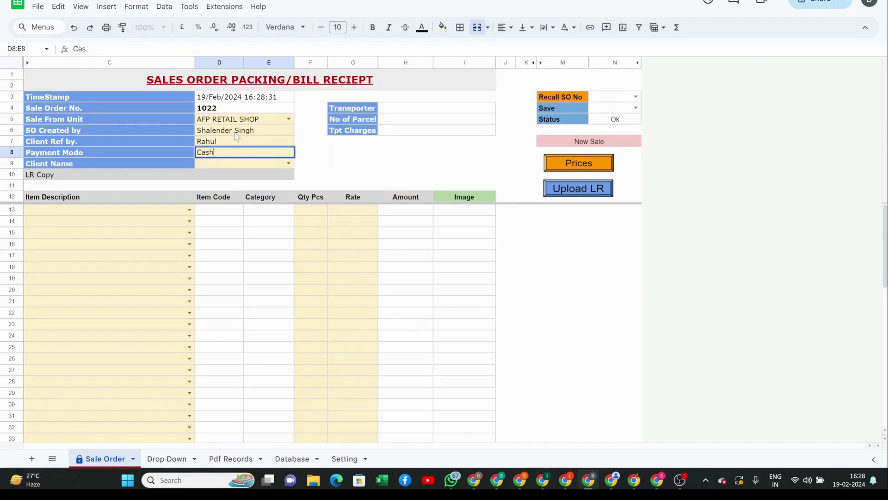
key(Return)
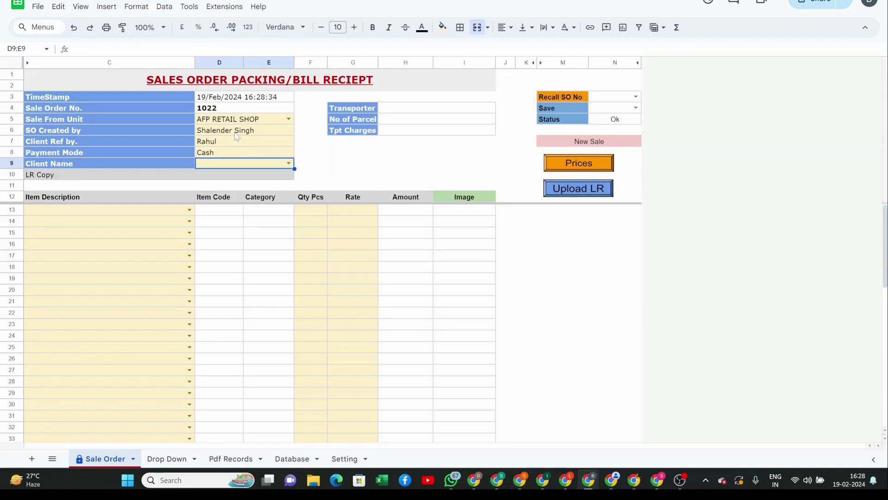
- Choose SMART ITBOX as the client and bring up the first order line's item choices
key(Return)
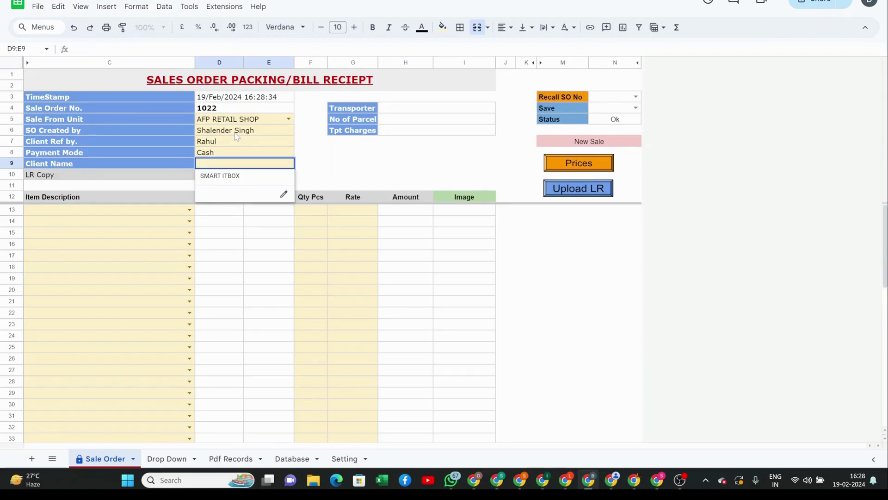
key(Down)
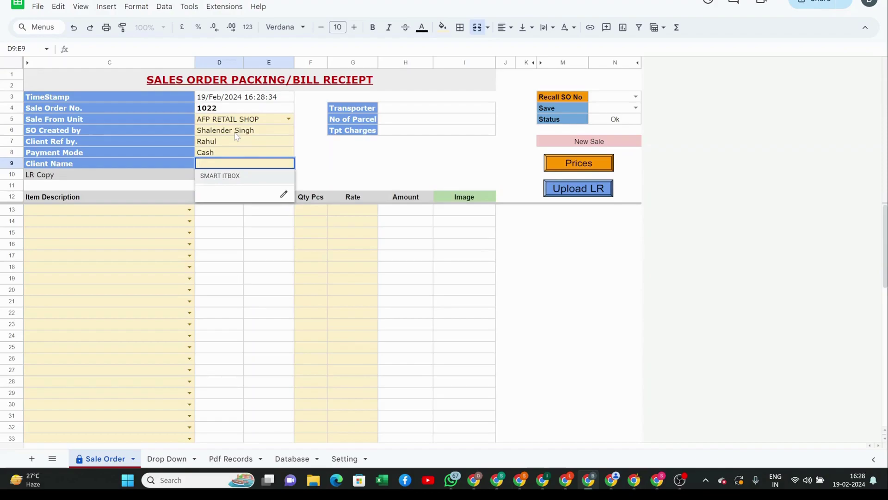
key(Return)
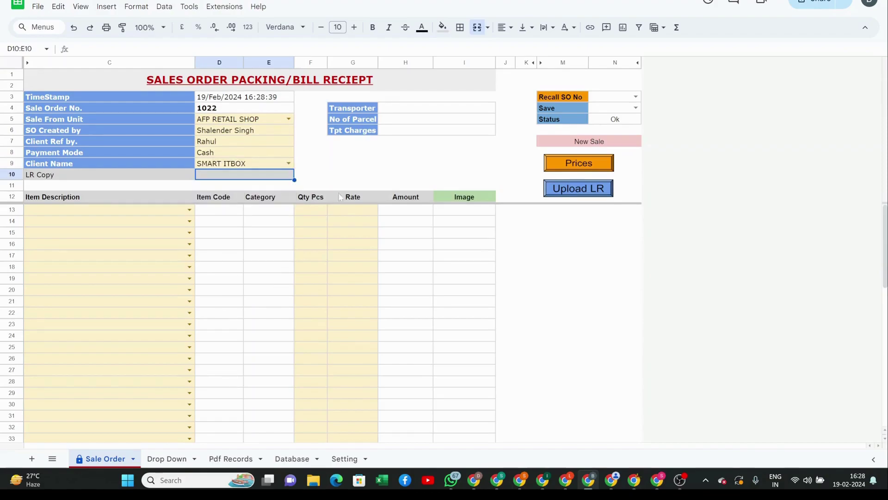
click(324, 166)
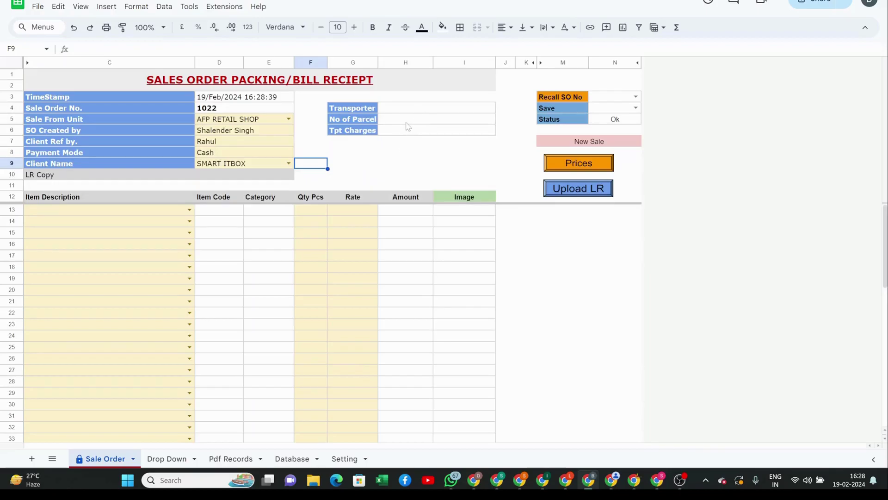
click(395, 165)
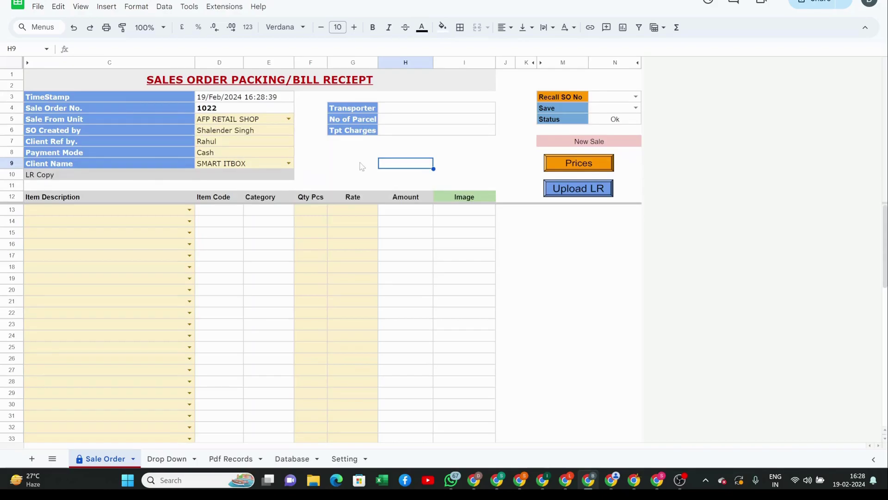
click(141, 215)
- Choose 25*13, 25*25 and 25*40 SILVER TUBE for rows 13–15
key(Return)
key(Down)
key(Return)
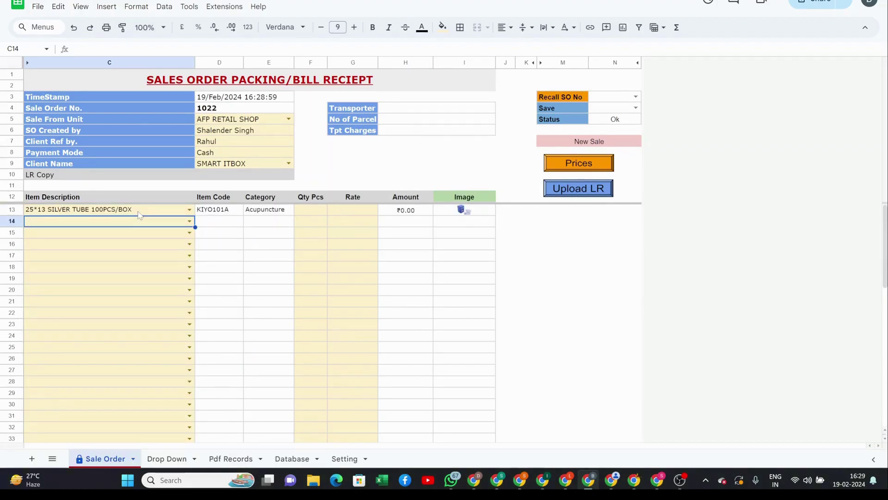
key(Return)
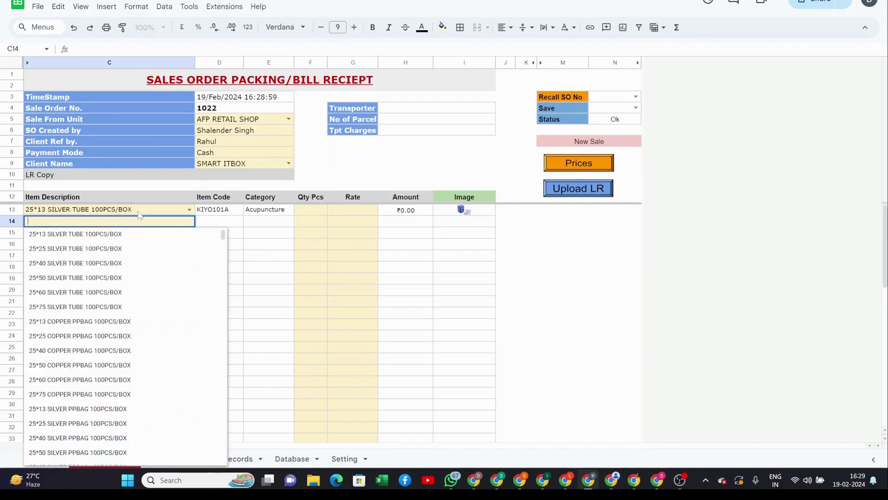
key(Down)
key(Down)
key(Return)
key(Return)
key(Down)
key(Down)
key(Down)
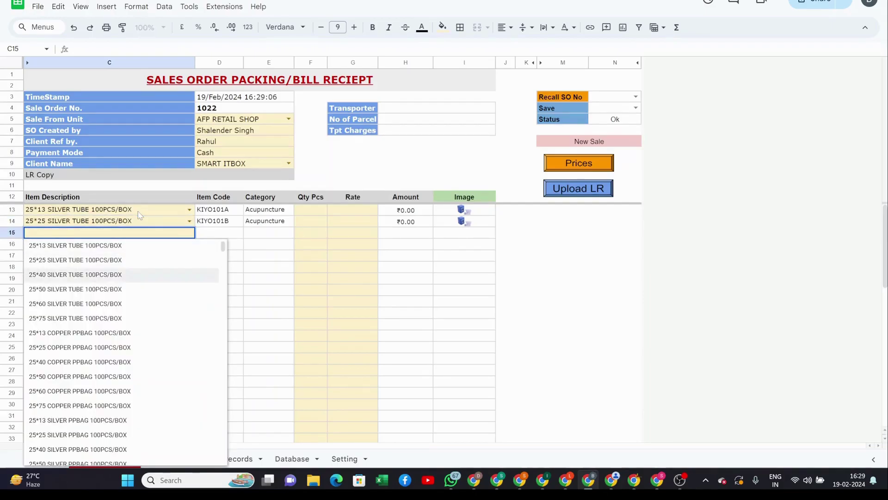
key(Return)
- Choose 25*75 SILVER TUBE, 25*50 COPPER PPBAG, 25*50 SILVER PPBAG and 25*40 KOREA PPBAG for rows 16–19
key(Return)
key(Down)
key(Down)
key(Down)
key(Down)
key(Down)
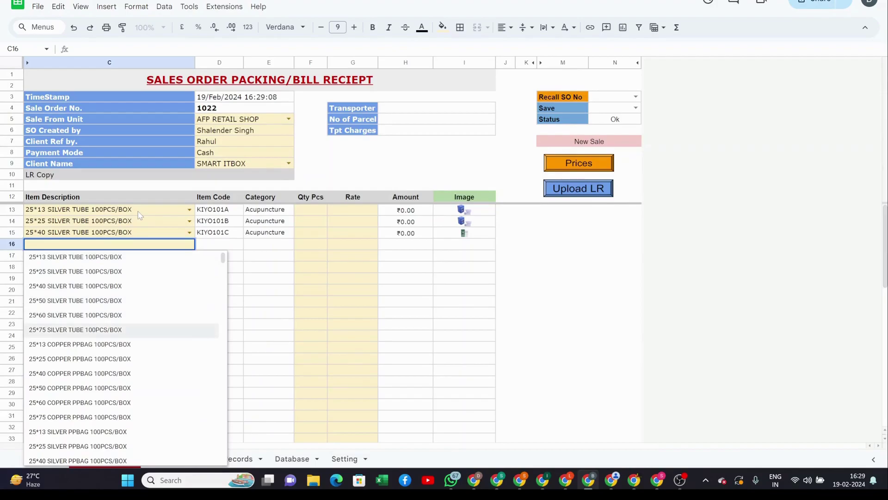
key(Return)
key(Return)
key(Down)
key(Down)
key(Down)
key(Return)
key(Return)
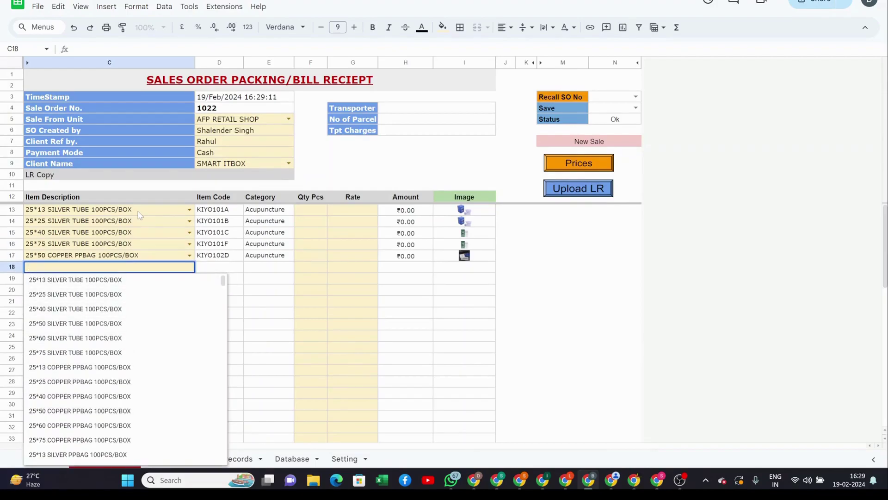
key(Down)
key(Down)
key(Down)
key(Down)
key(Down)
key(Down)
key(Return)
key(Return)
key(Down)
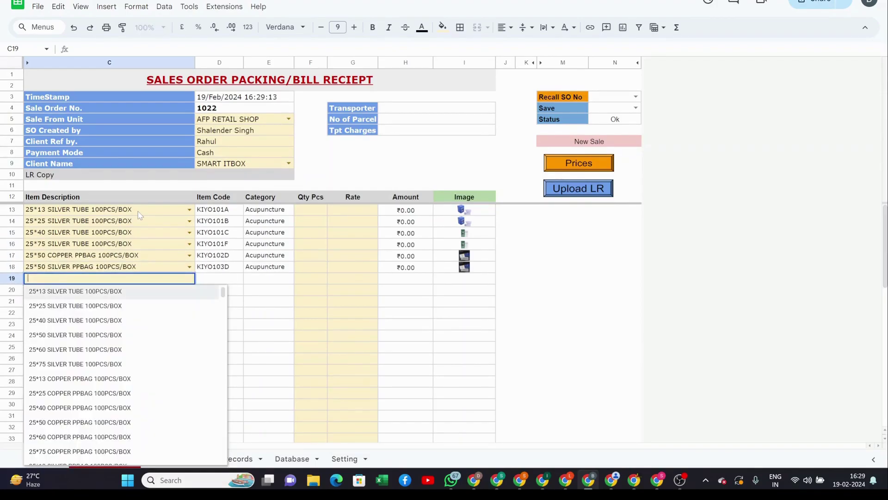
key(Down)
key(Down)
key(Down)
key(Down)
key(Down)
key(Down)
key(Return)
key(Up)
key(Right)
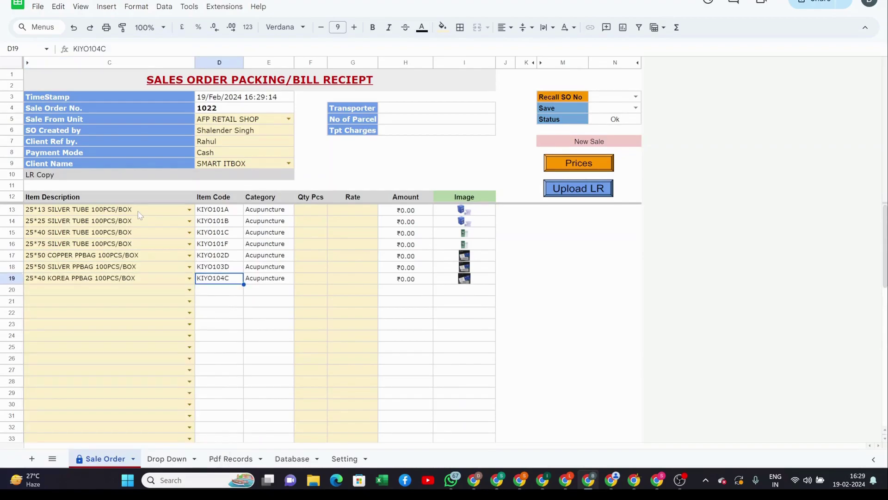
key(Right)
key(Up)
key(Up)
key(Right)
key(Up)
key(Up)
key(Up)
key(Up)
key(Up)
key(Down)
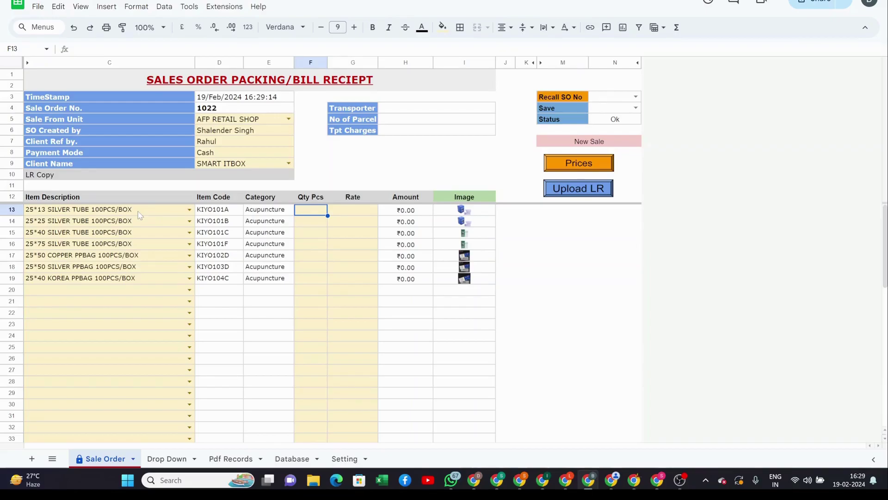
- Enter quantities 1200, 1500, 1000 and 1600 for rows 13–16
text(1200)
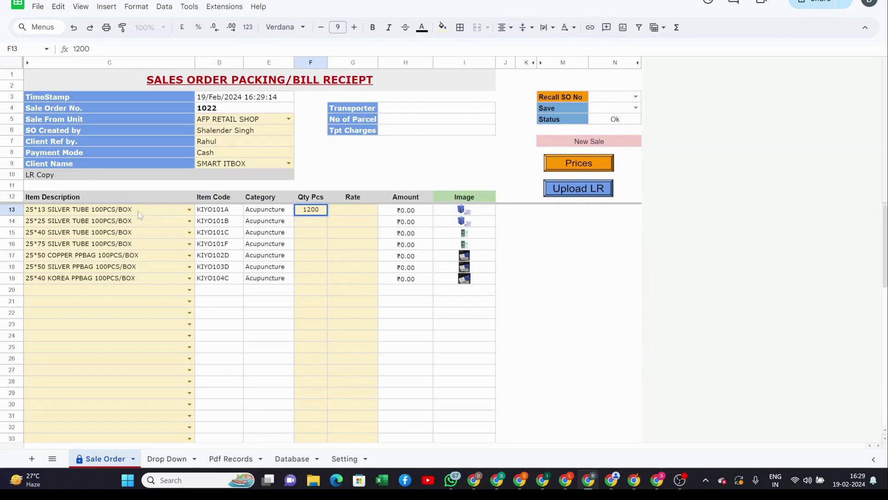
key(Return)
text(1500)
key(Return)
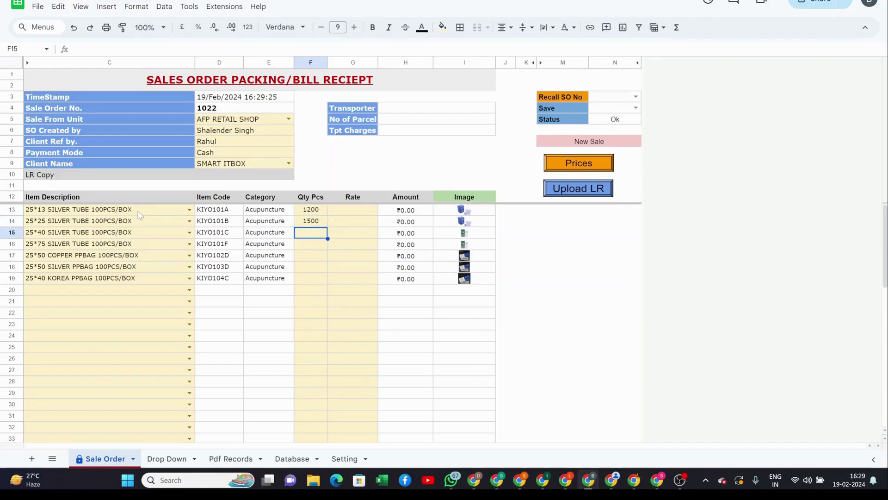
text(1000)
key(Return)
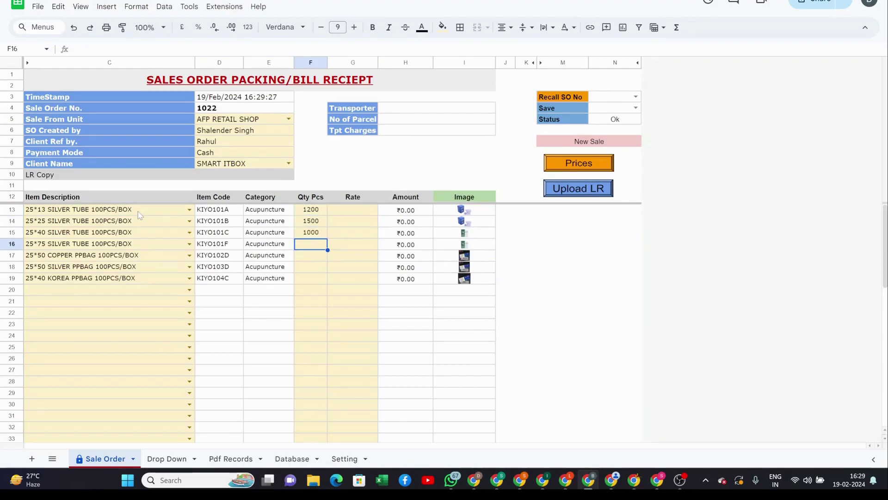
text(1600)
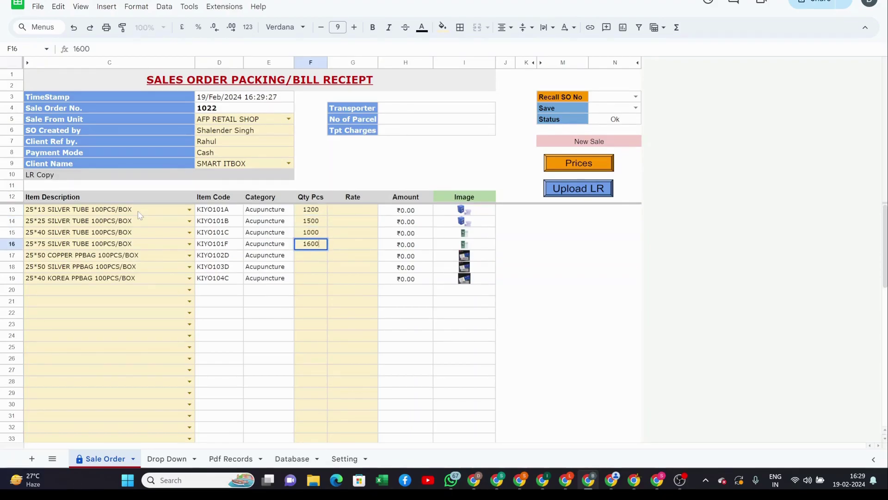
key(Return)
- Enter quantities 234, 23 and 4523 for rows 17–19, then fetch the item prices
text(234)
key(Return)
text(23)
key(Return)
text(4523)
key(Return)
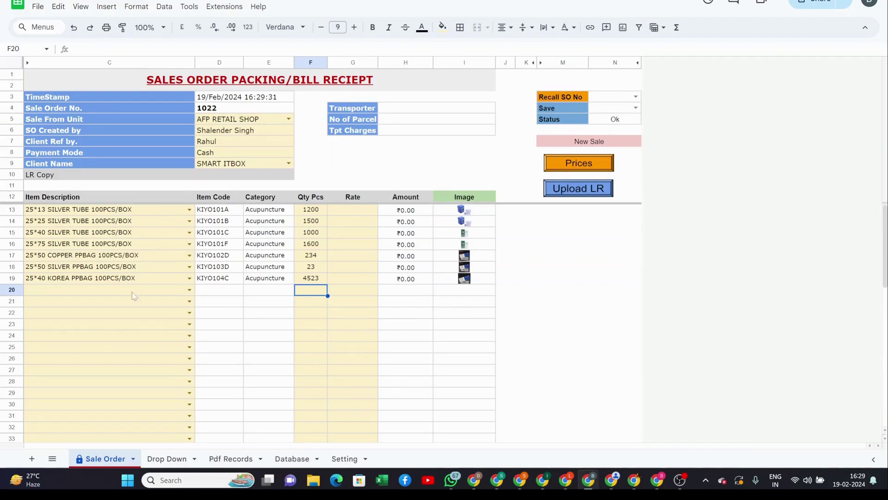
click(589, 166)
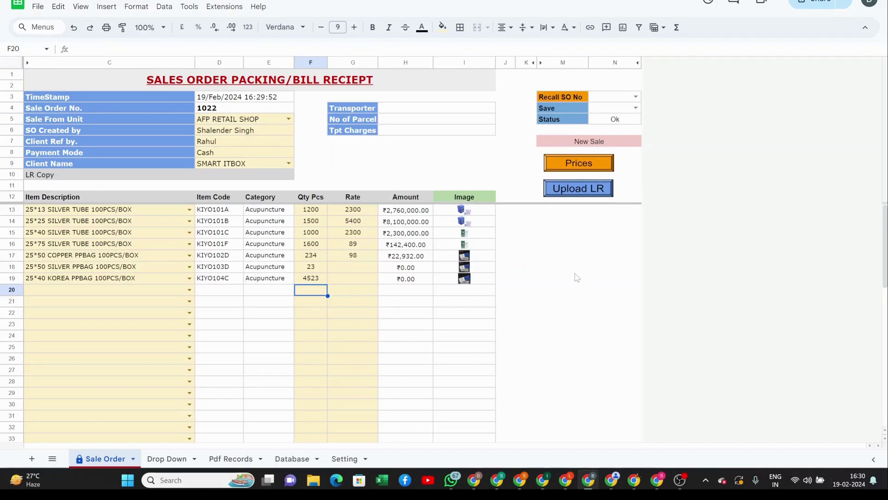
- Enter rate 120 in G18 and 320 in G19 so all seven amounts calculate
click(351, 269)
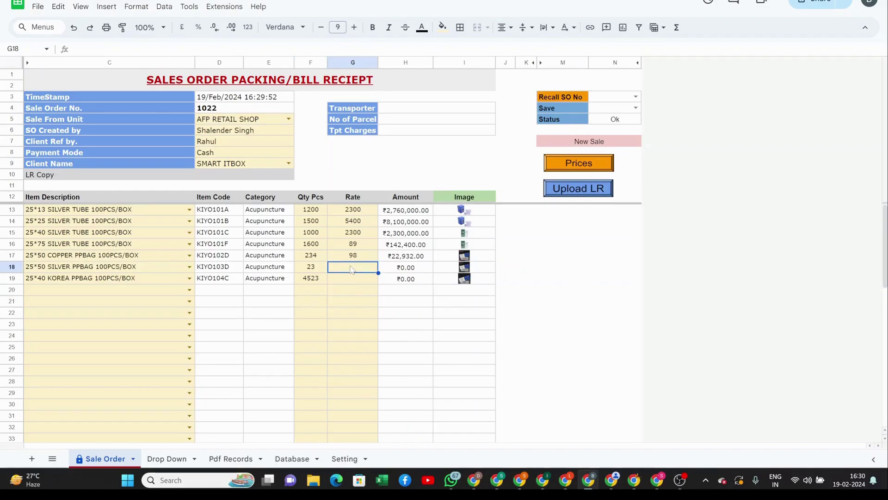
text(120)
key(Return)
text(320)
key(Return)
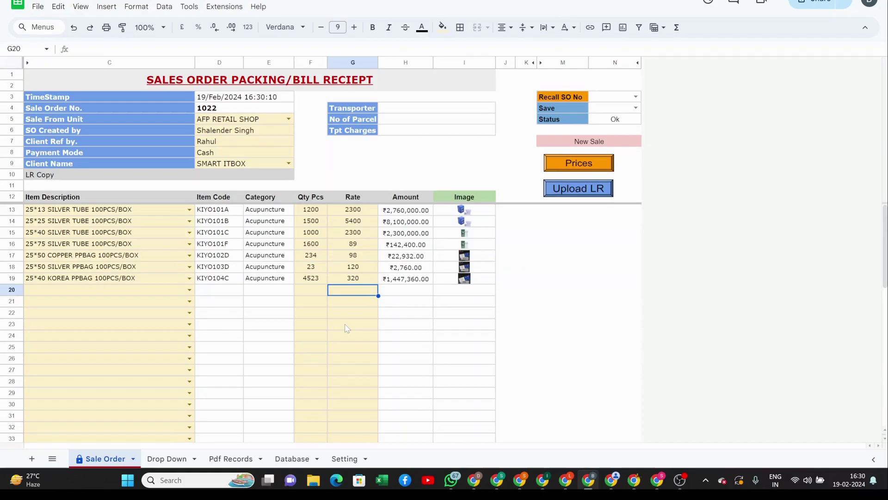
scroll(347, 329, down, 5)
scroll(347, 328, down, 5)
scroll(347, 328, up, 10)
- Save sales order 1022 from the Save dropdown and switch to WhatsApp
click(635, 108)
click(616, 120)
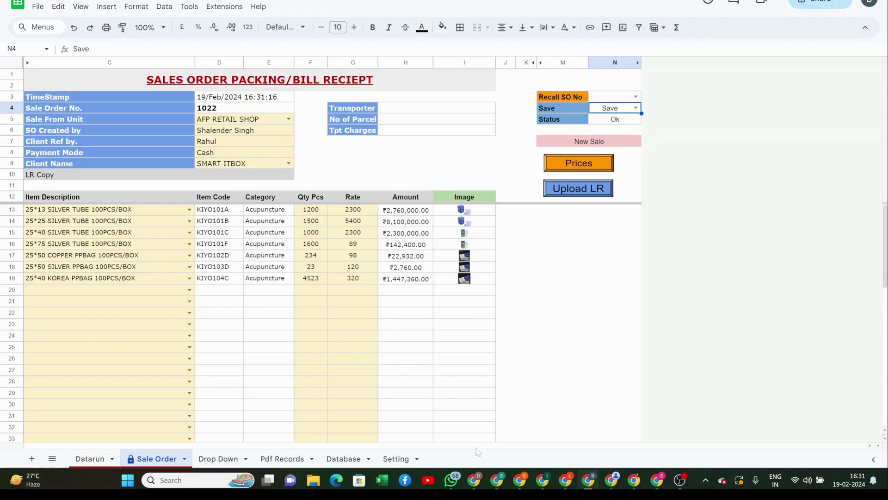
click(453, 480)
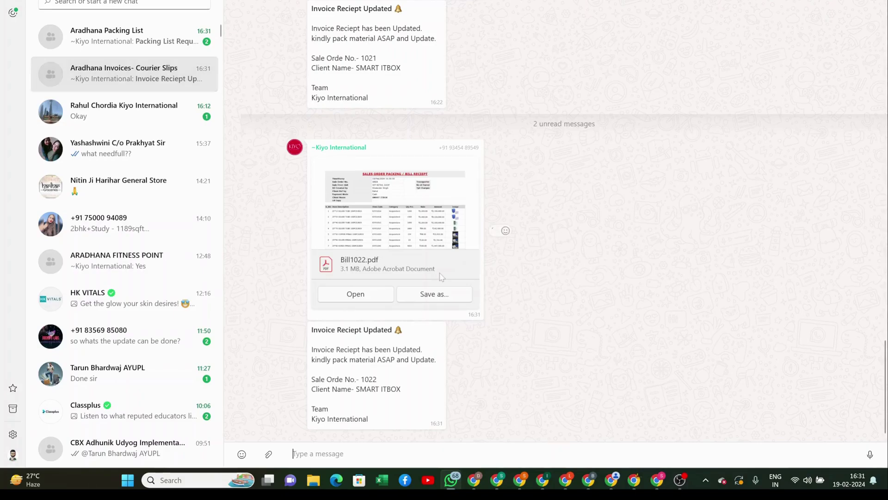
- View the Bill1022.pdf receipt, then return to the invoices chat
click(377, 298)
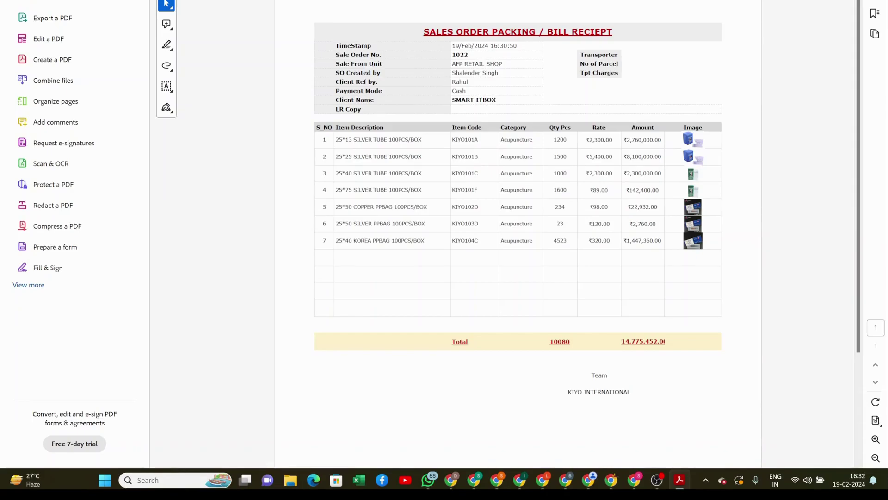
key(alt+Tab)
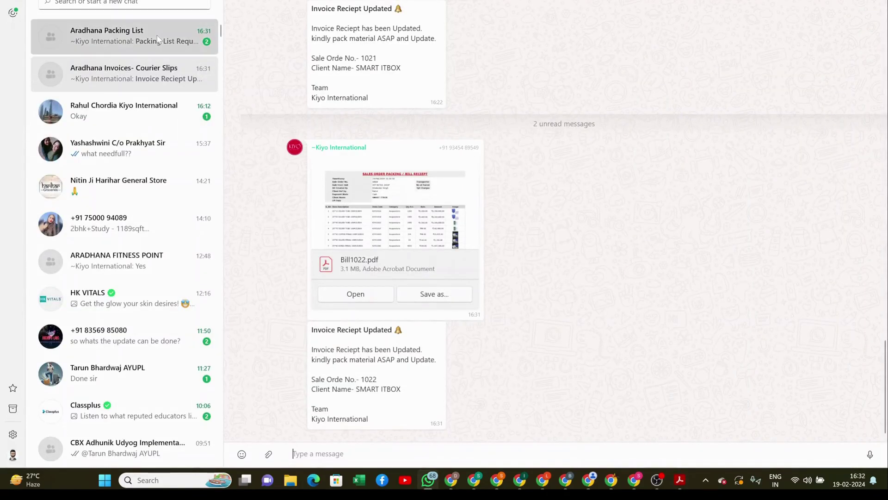
- Save the Packinglist_1022_19_Feb_2024_16_31_13 PDF from the Packing List chat and open it
click(157, 40)
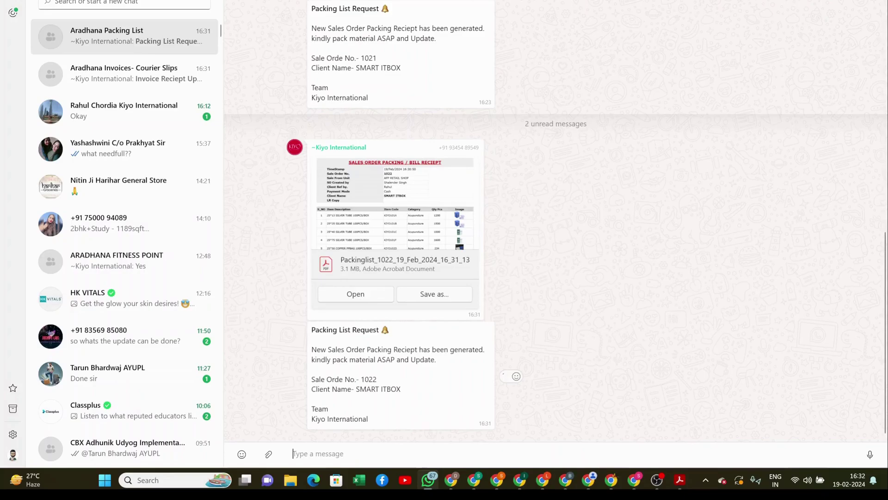
click(364, 295)
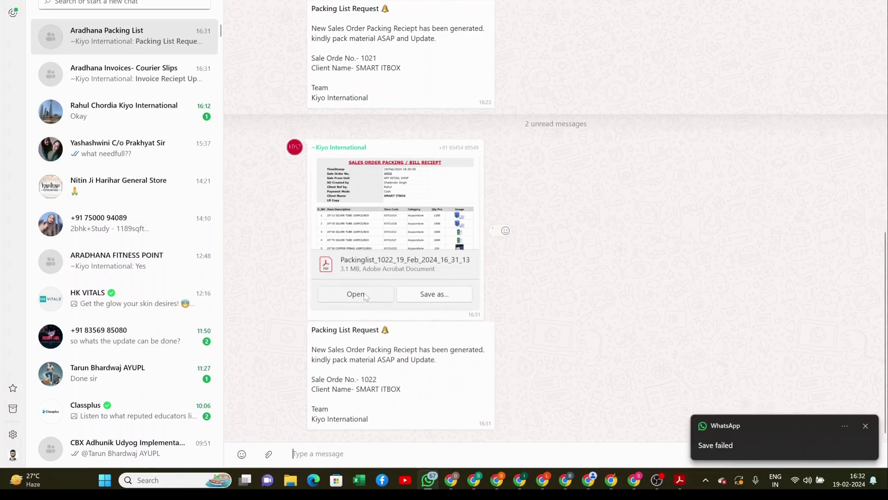
click(417, 295)
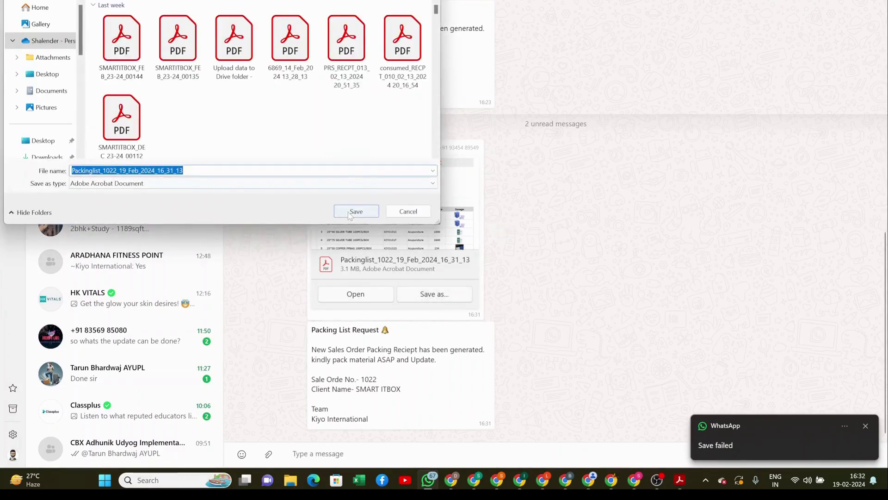
click(354, 213)
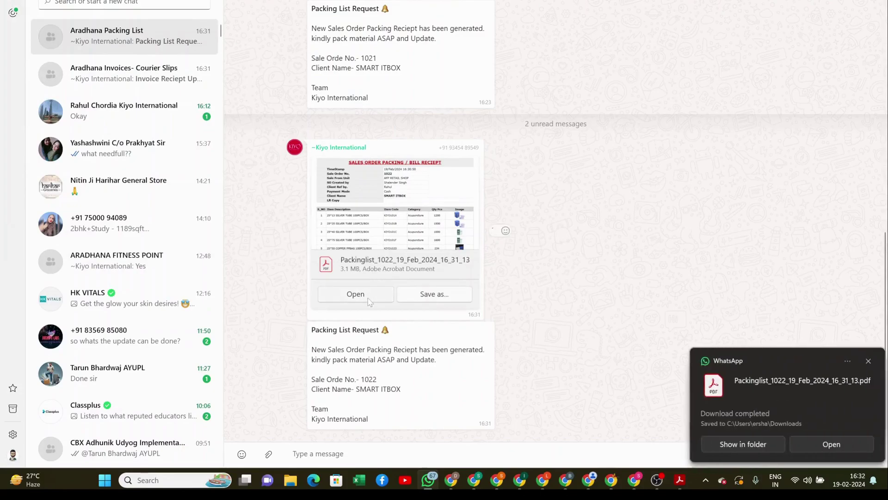
click(823, 445)
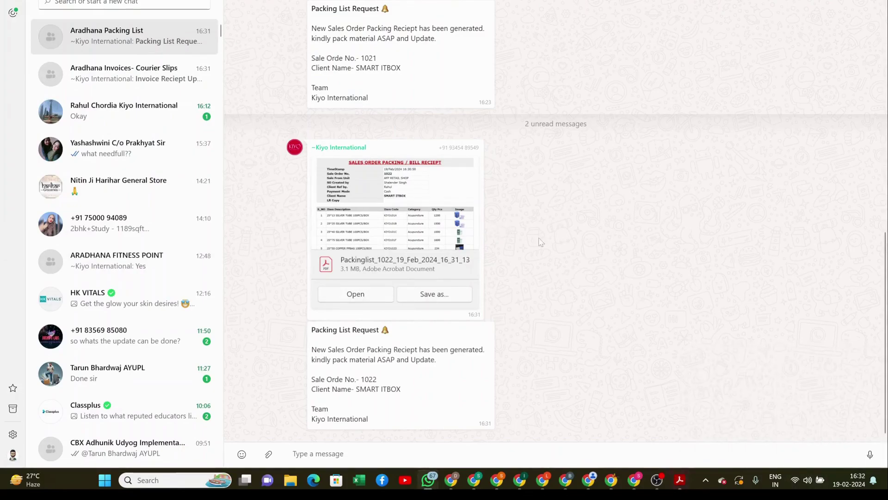
click(358, 296)
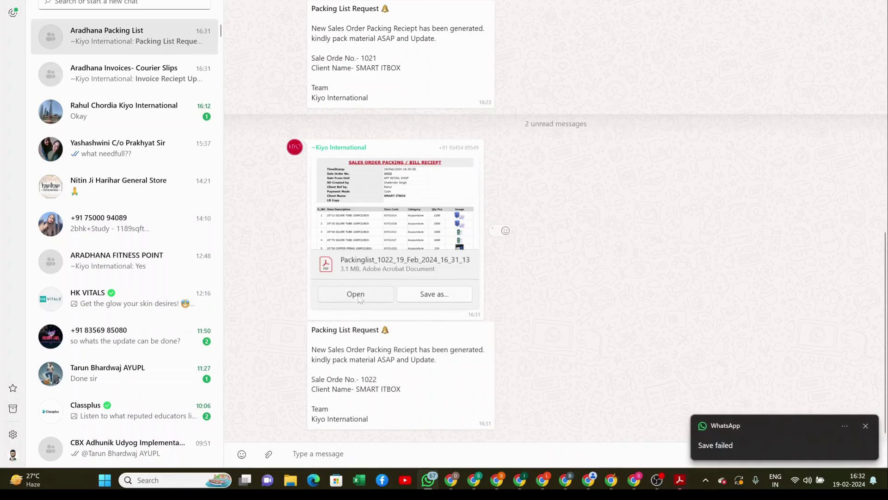
mouse_move(679, 479)
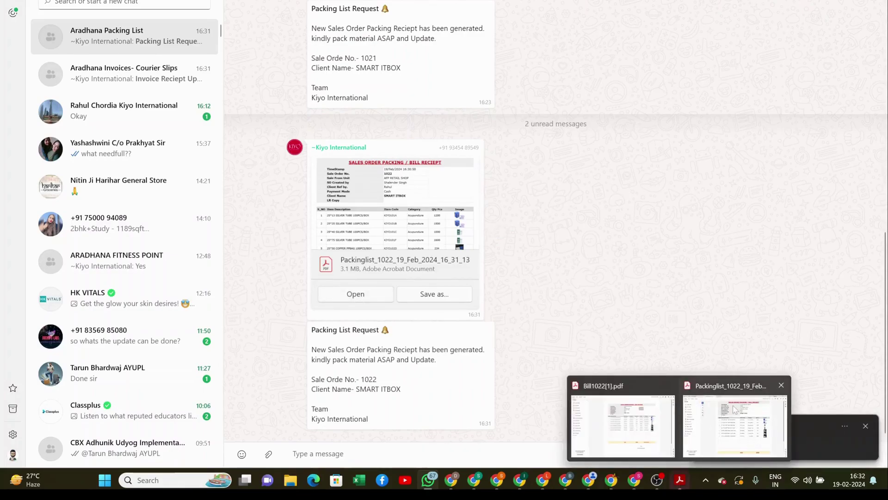
- Scroll through the 1022 packing list PDF, then close only its tab
click(735, 408)
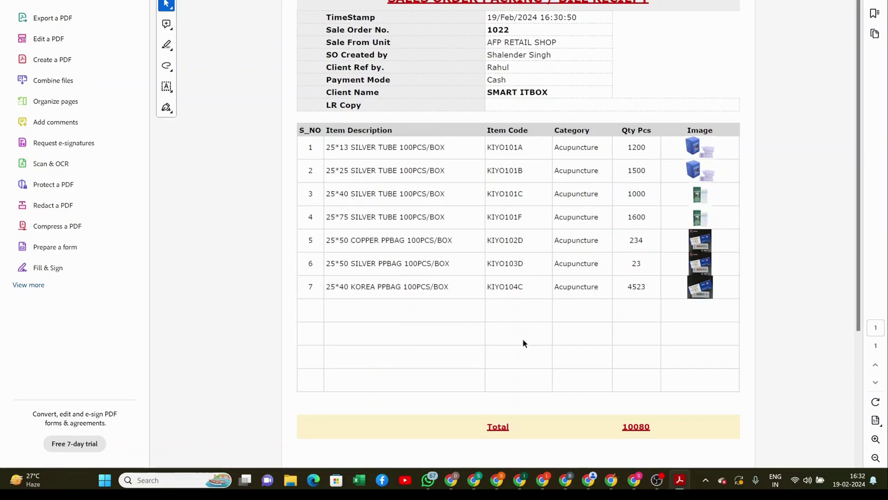
scroll(524, 343, down, 3)
scroll(524, 343, up, 3)
scroll(524, 342, down, 3)
scroll(524, 343, up, 3)
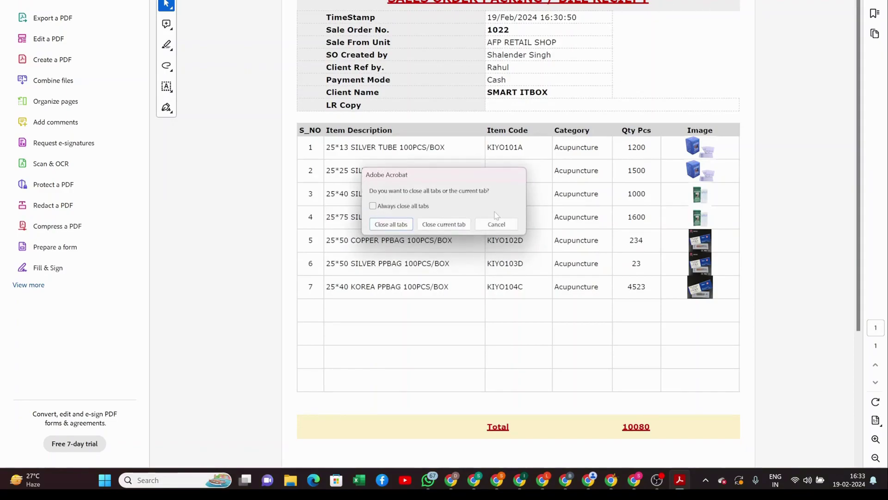
click(446, 225)
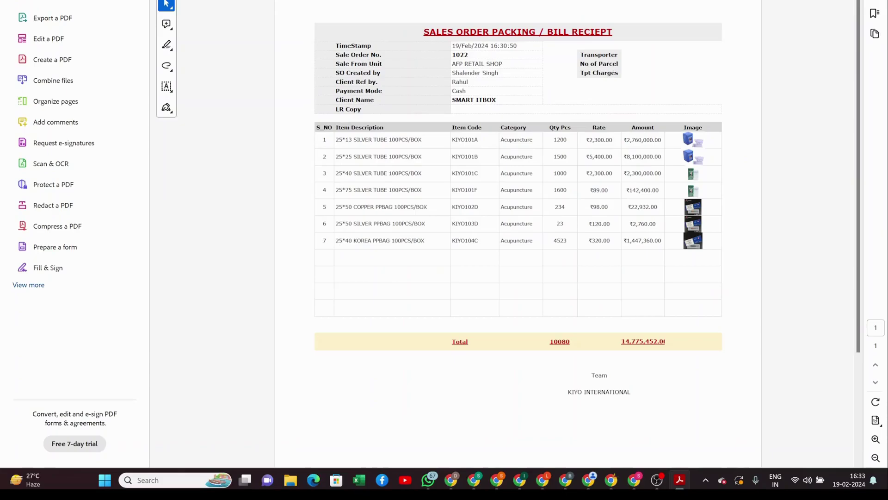
- Close Acrobat and return to the Sale Order sheet showing blank order 1023
key(alt+F4)
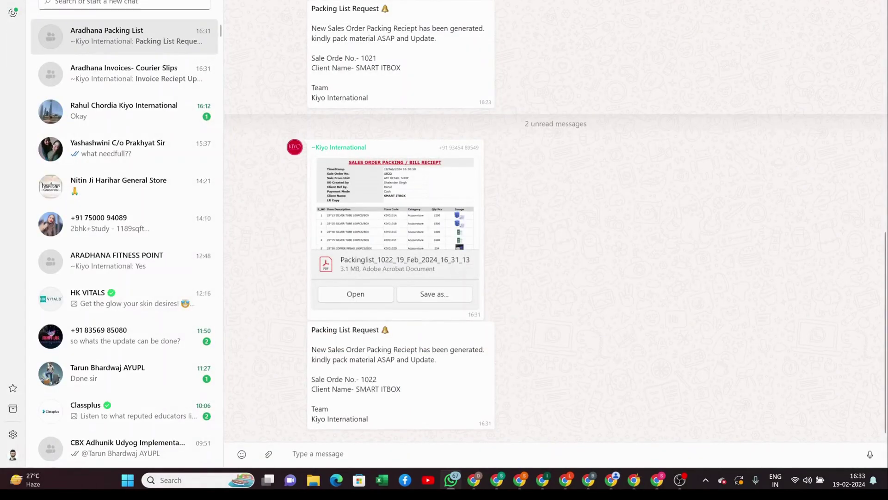
key(alt+Tab)
click(534, 233)
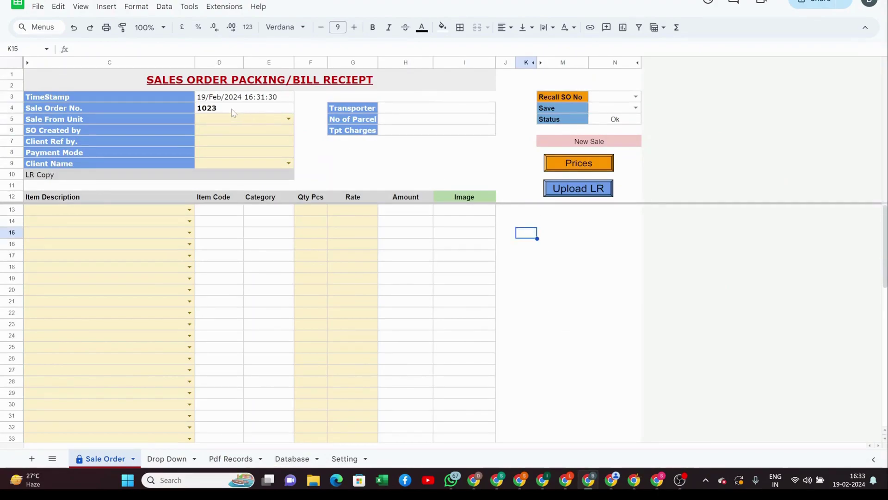
- In Pdf Records, check order 1022's Pdf File, Total Amount and Packing List Copy entries
click(342, 165)
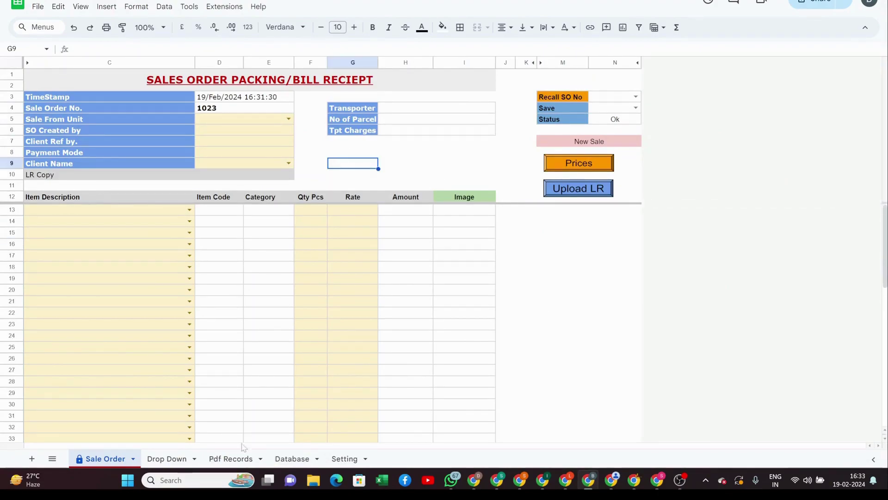
click(229, 459)
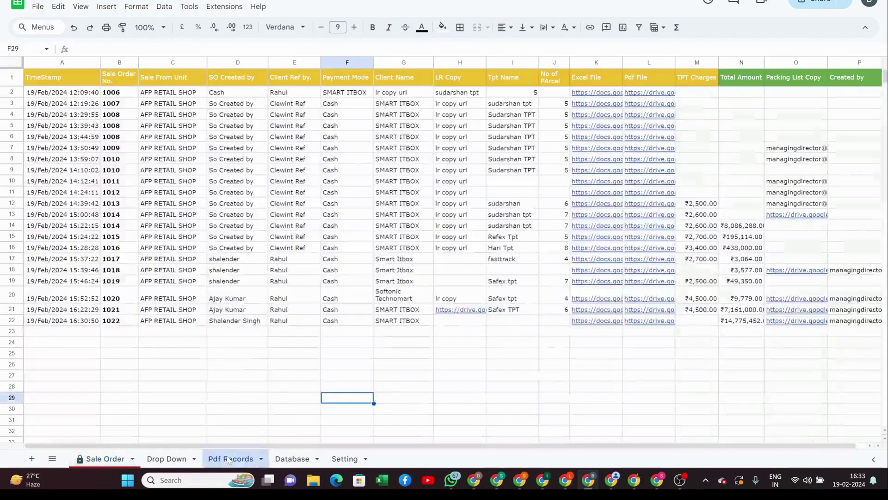
click(240, 341)
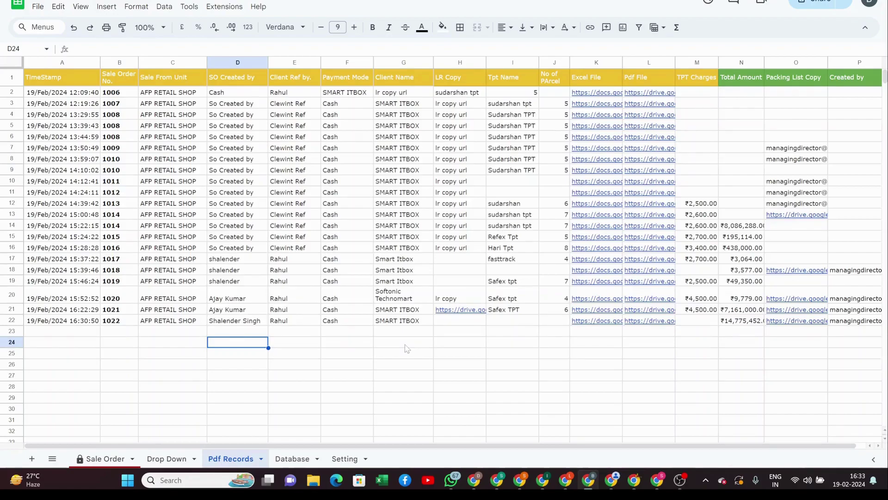
click(13, 321)
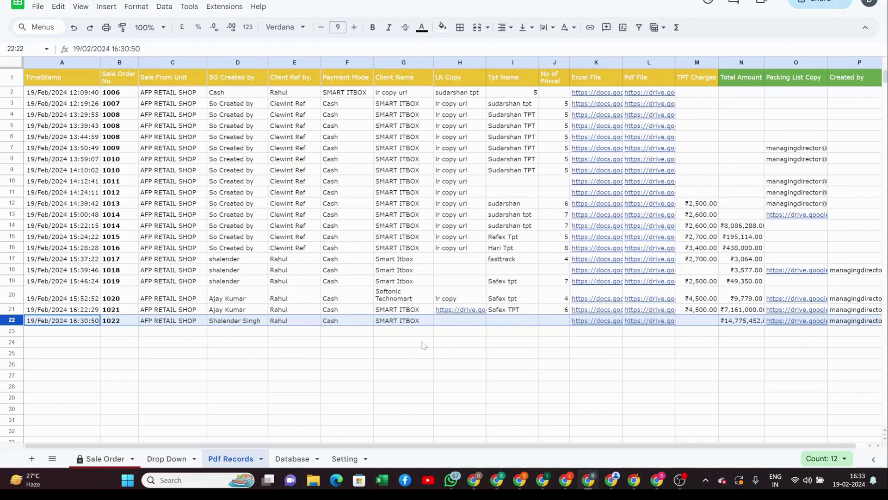
scroll(422, 345, right, 2)
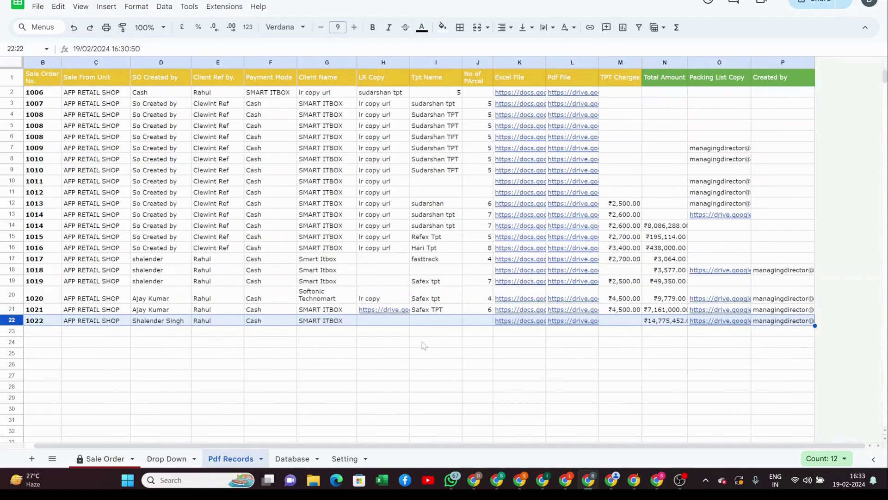
click(571, 332)
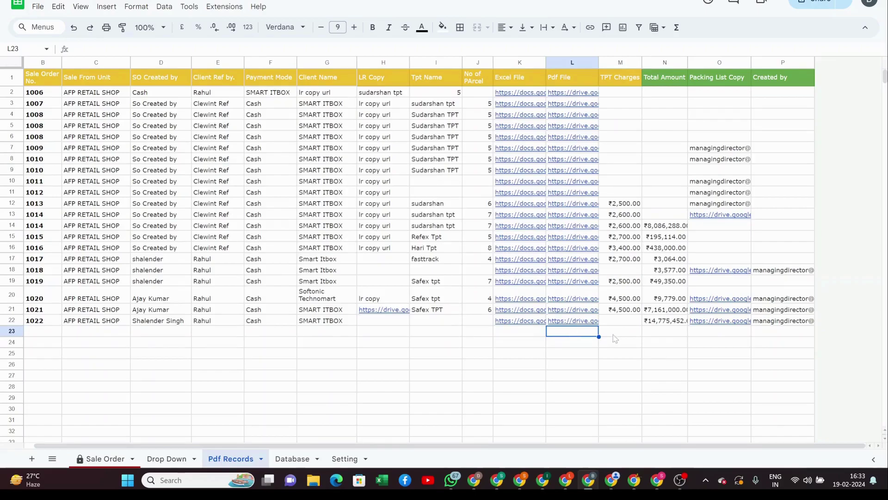
click(666, 335)
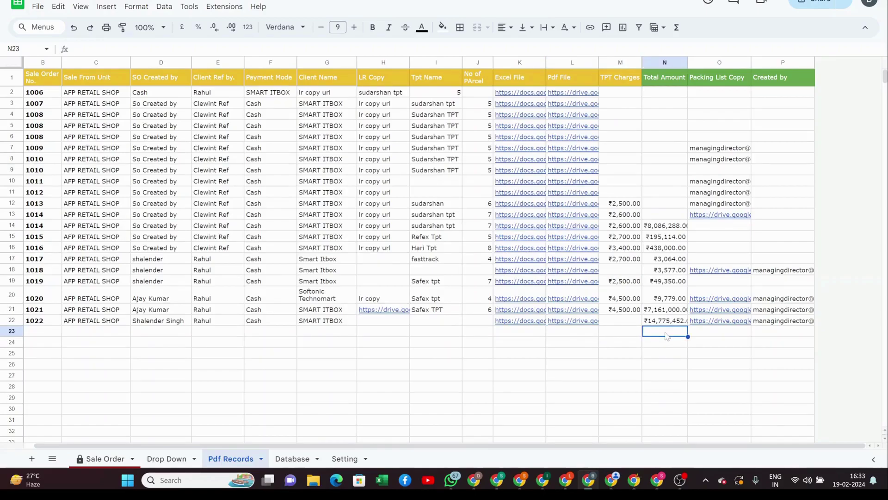
click(725, 335)
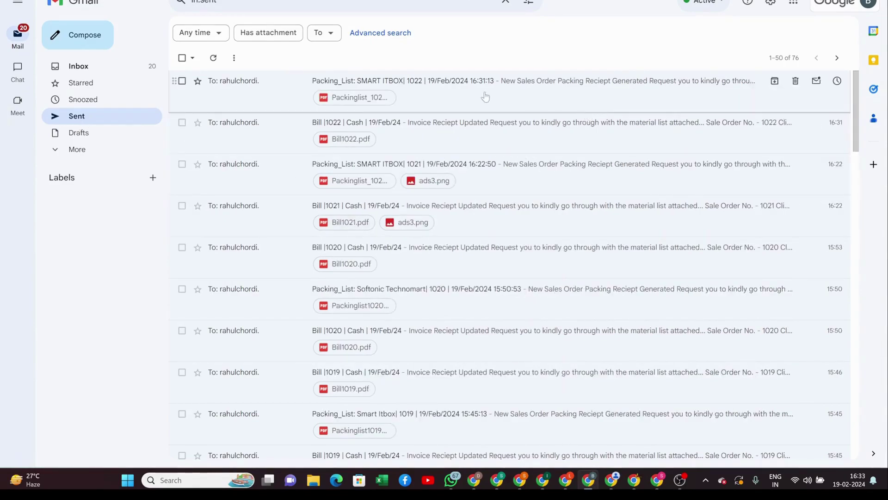
- Open the sent Bill |1022 email and preview its Bill1022.pdf attachment
click(440, 142)
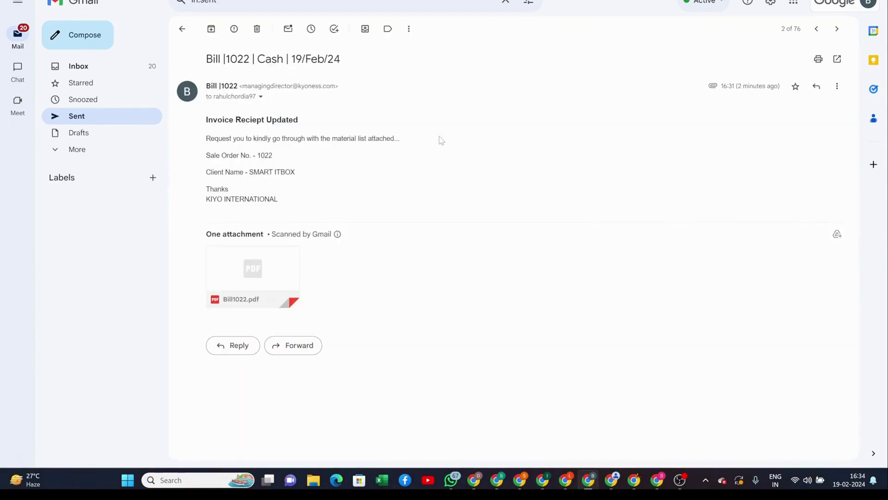
click(272, 259)
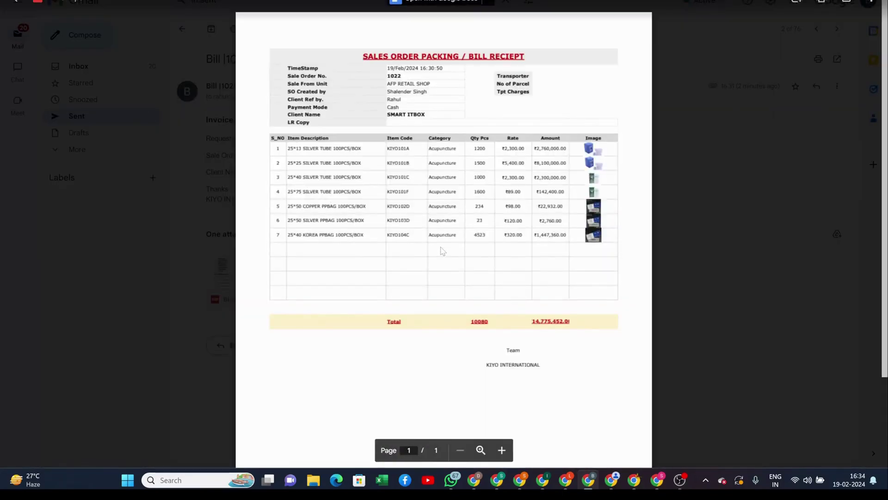
key(Escape)
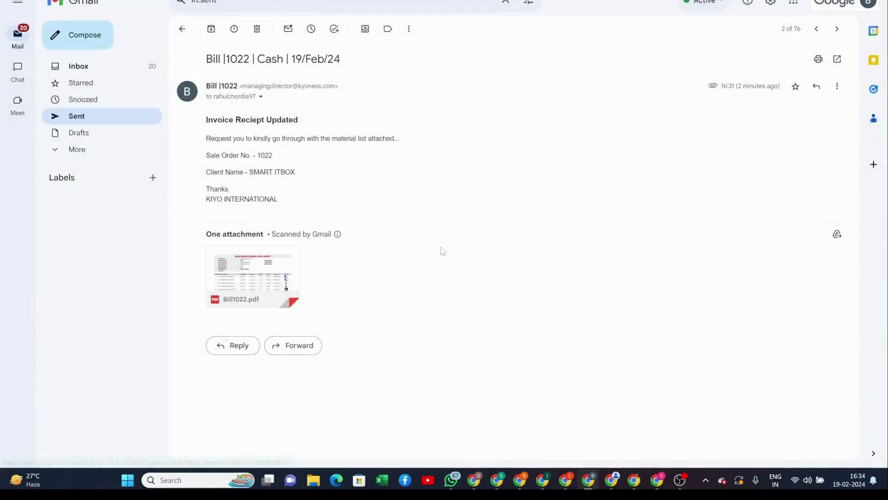
click(183, 30)
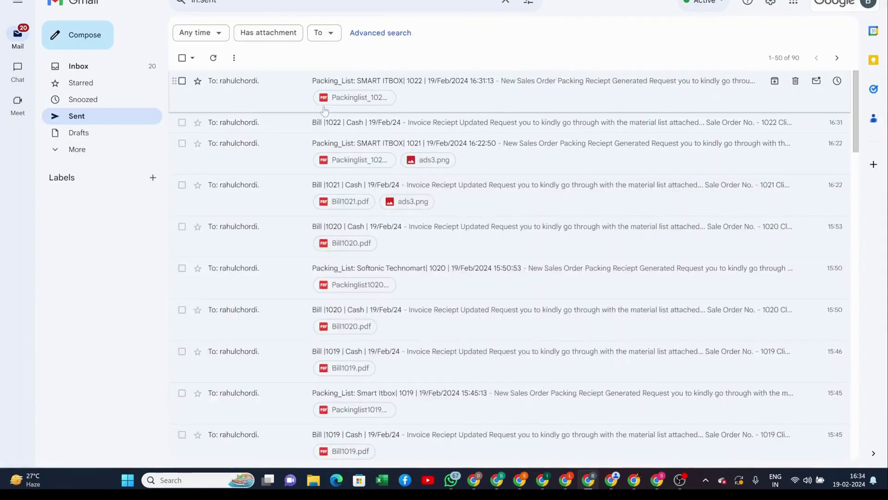
- Preview the 1022 packing list email's PDF attachment, then return to the Pdf Records sheet
click(437, 96)
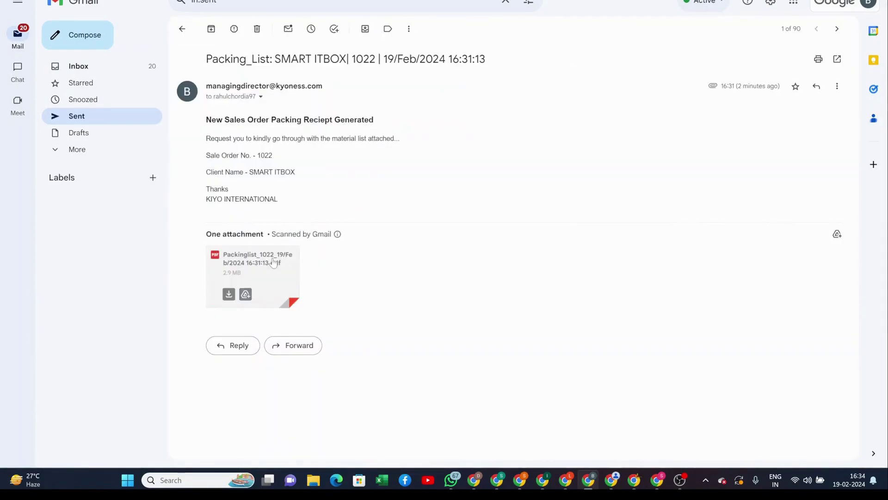
click(272, 260)
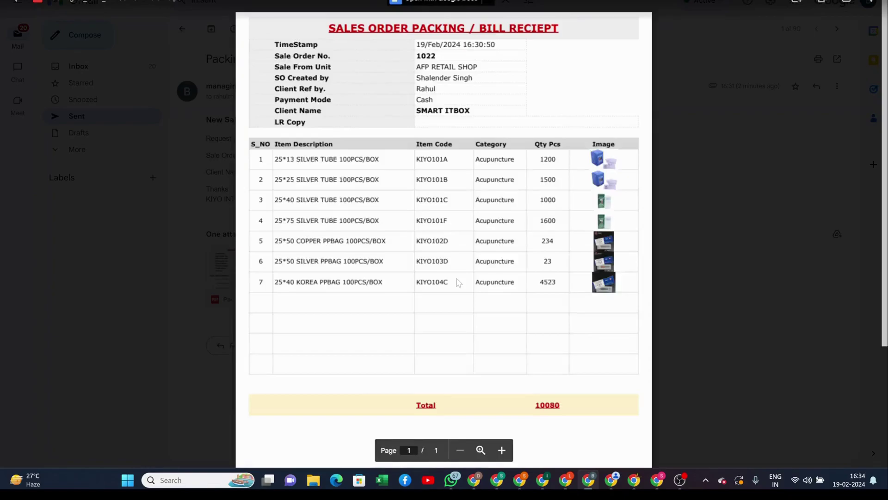
key(Escape)
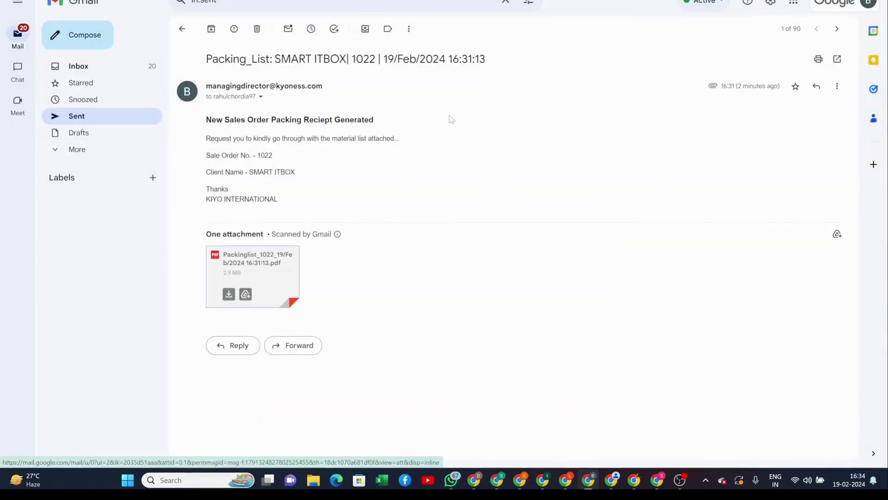
click(182, 29)
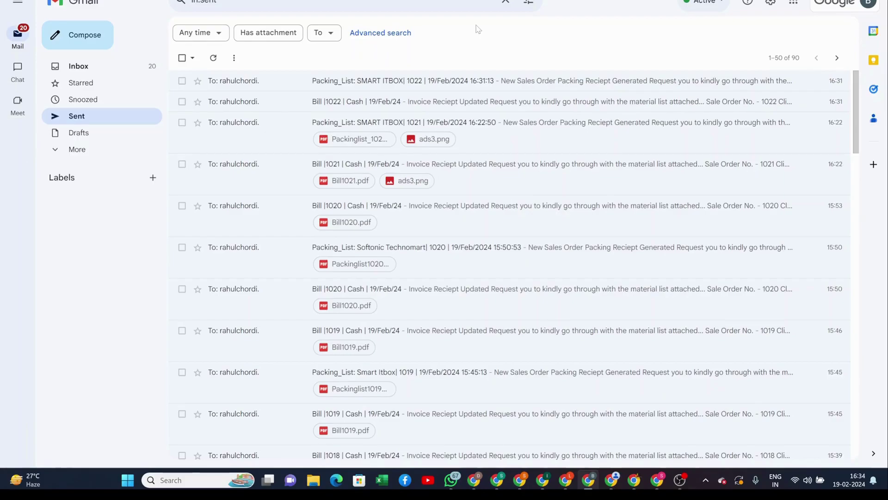
key(ctrl+Tab)
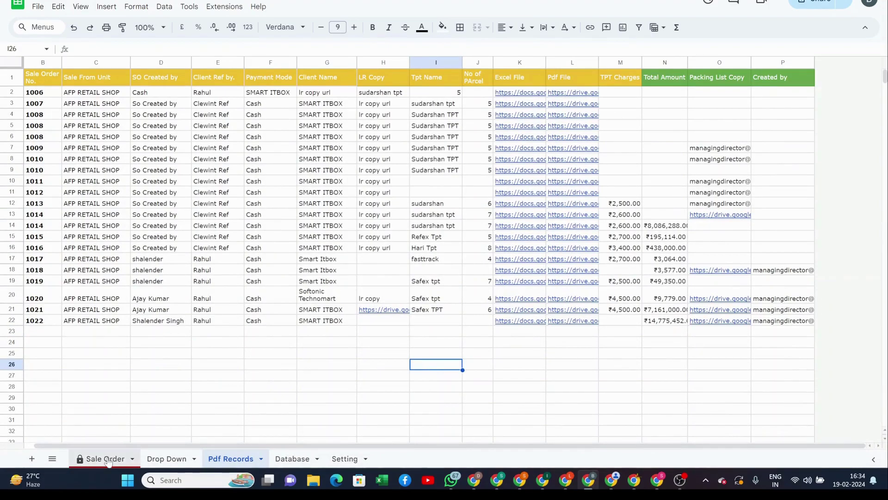
- On the Sale Order sheet, recall order 1022 via Recall SO No, then clear it
click(105, 458)
click(568, 259)
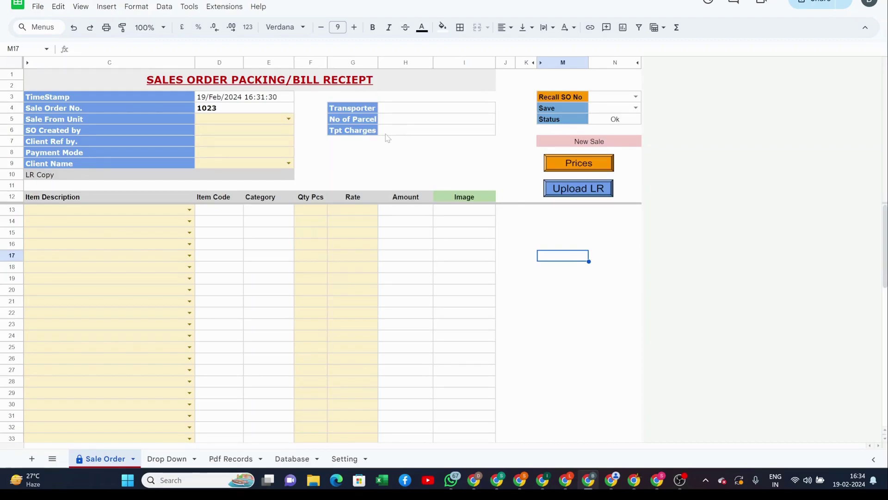
click(636, 96)
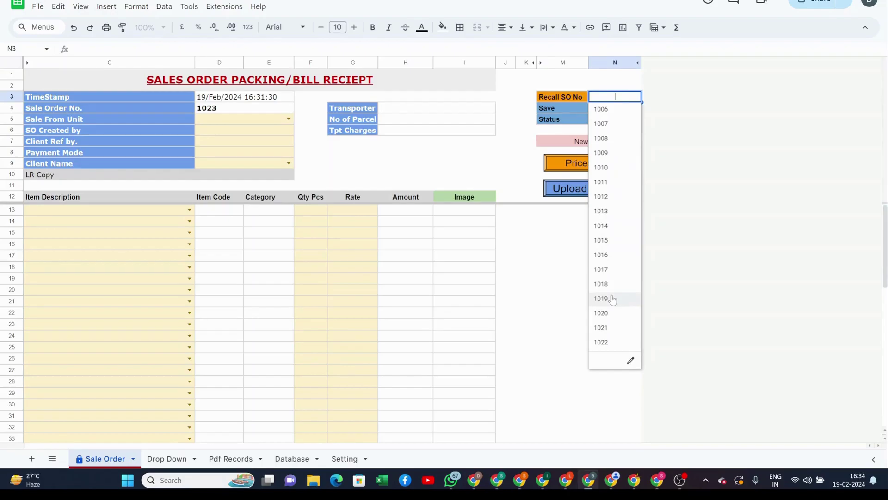
click(603, 342)
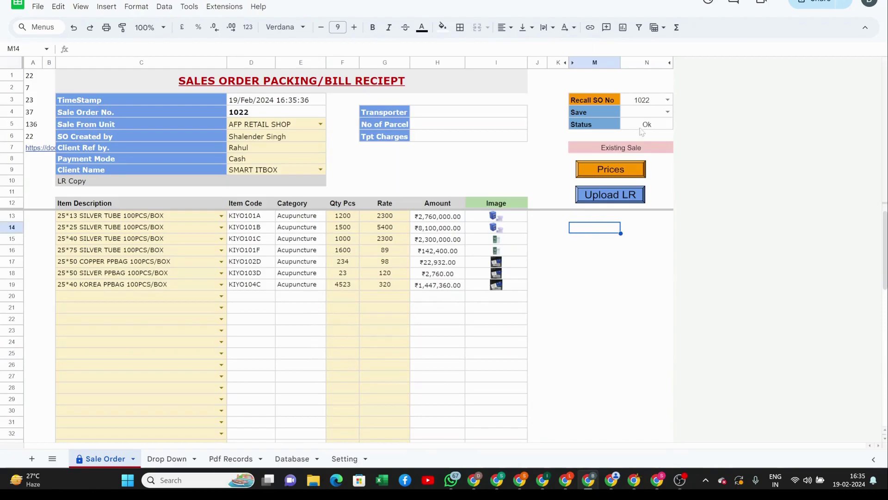
click(652, 99)
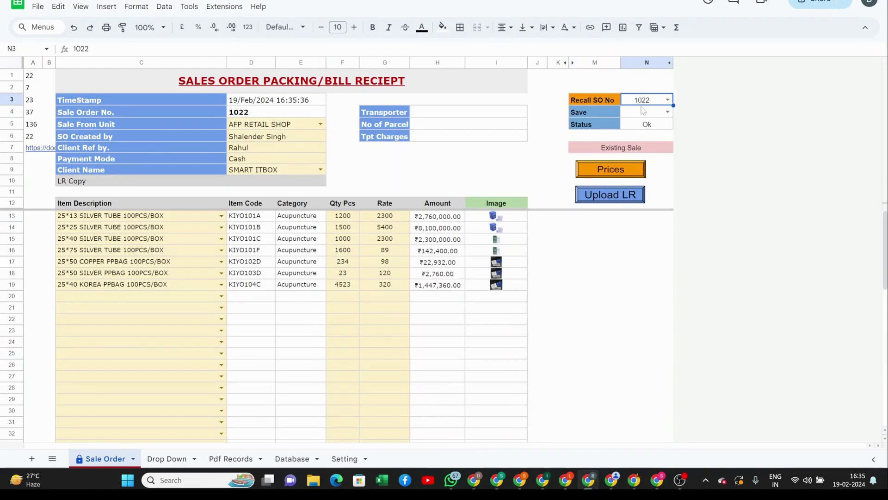
key(Delete)
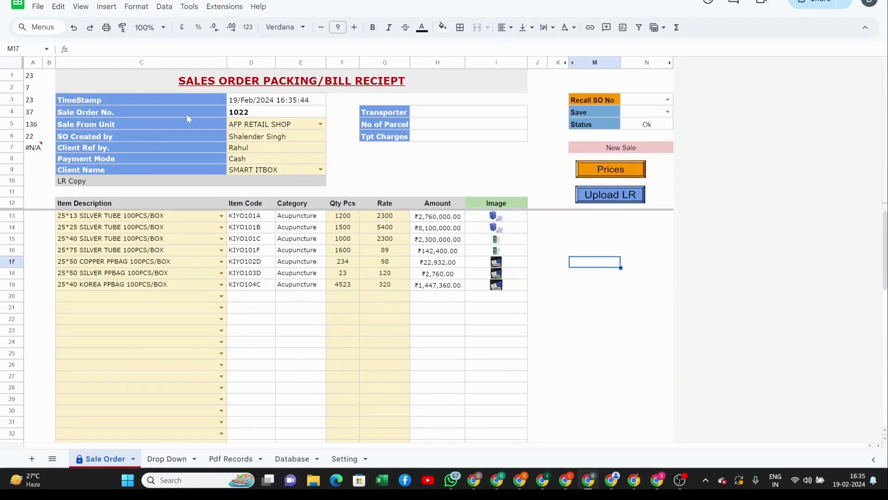
- Hide helper columns A and B, then recall order 1022 again from the dropdown
click(32, 62)
key(shift+Right)
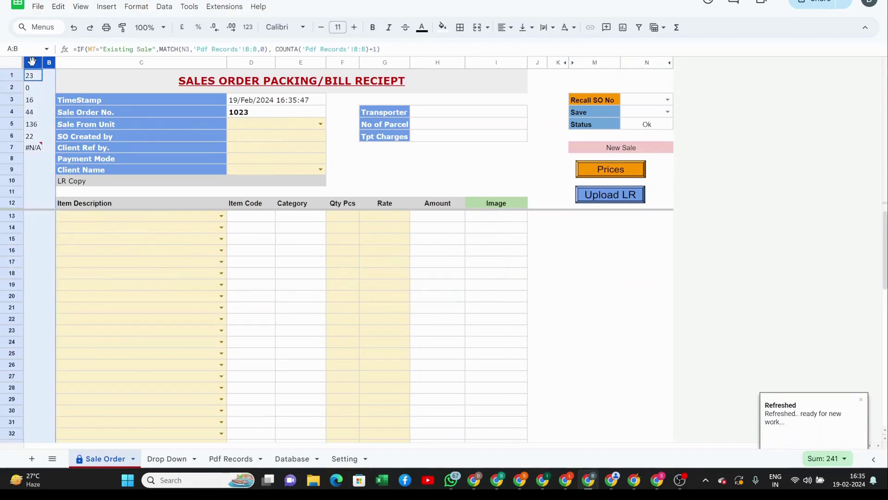
key(ctrl+alt+0)
click(564, 256)
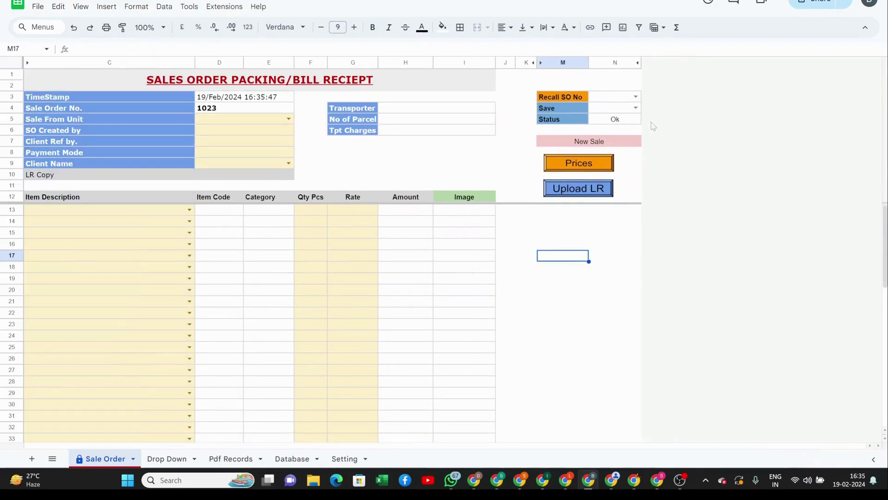
click(635, 97)
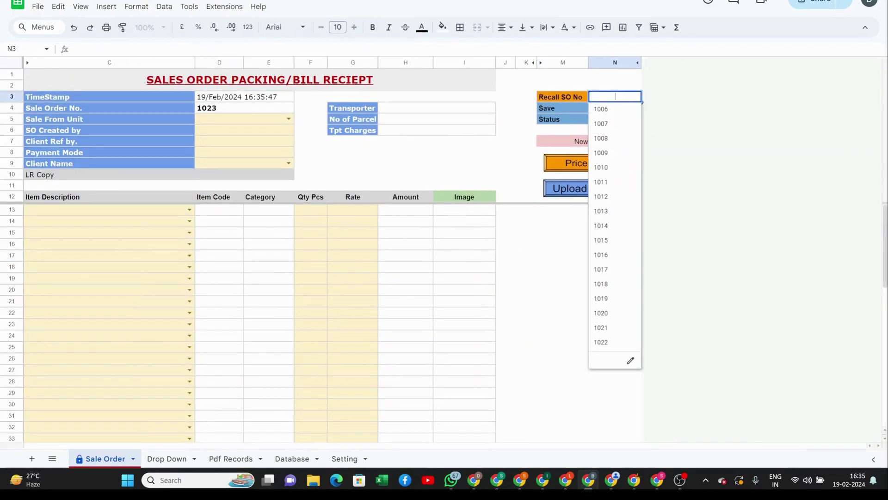
click(601, 342)
click(604, 275)
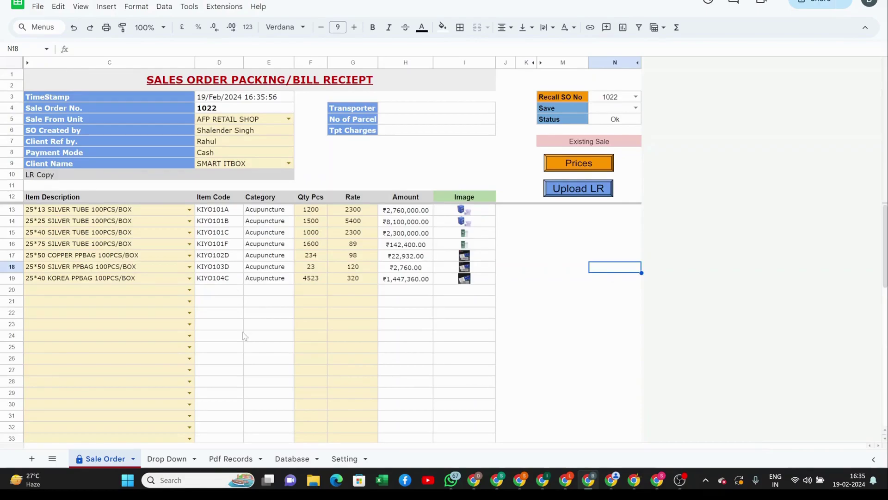
- Enter transporter Harim Om Tpt, 12 parcels and 2600 transport charges on order 1022
click(405, 108)
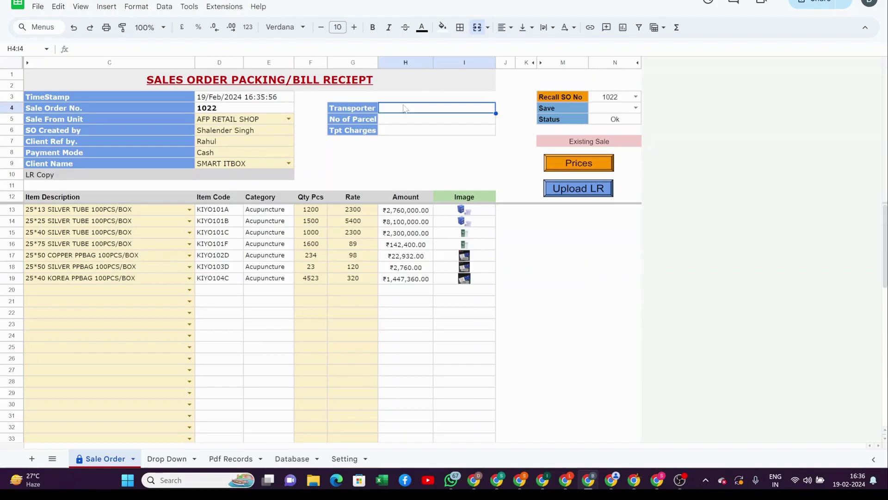
text(Harim)
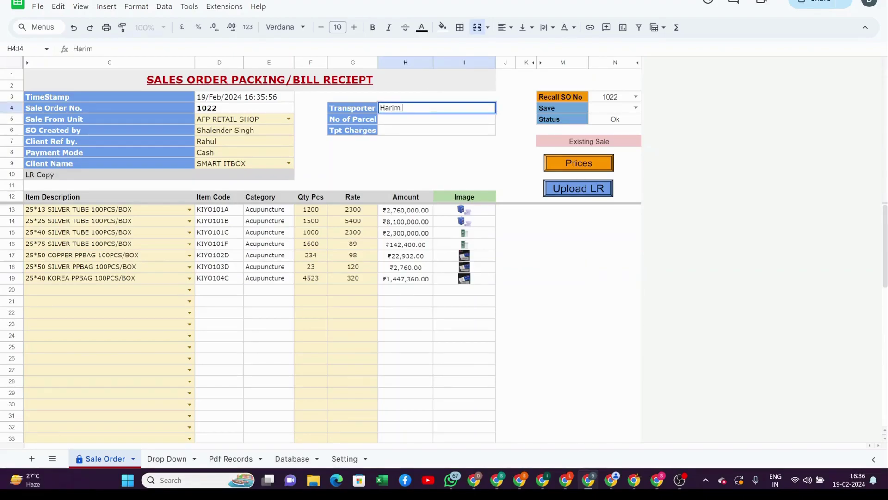
text( Om Tpt)
key(Return)
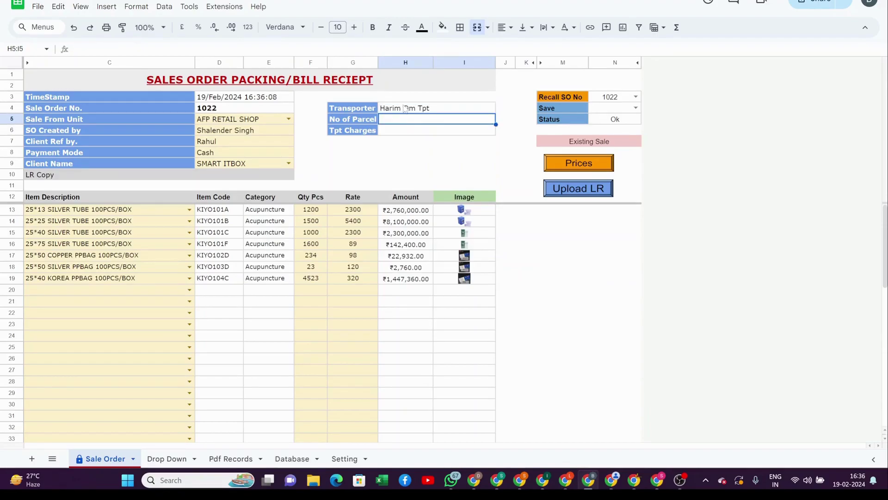
text(12)
key(Return)
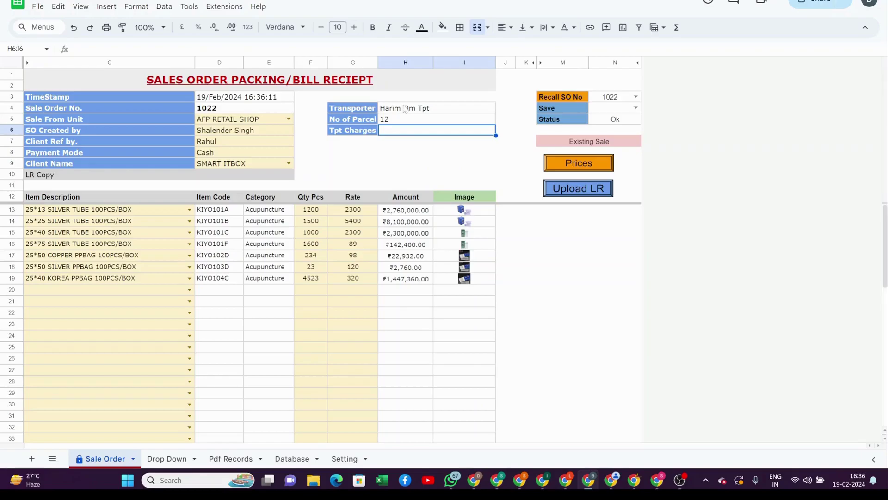
text(2600)
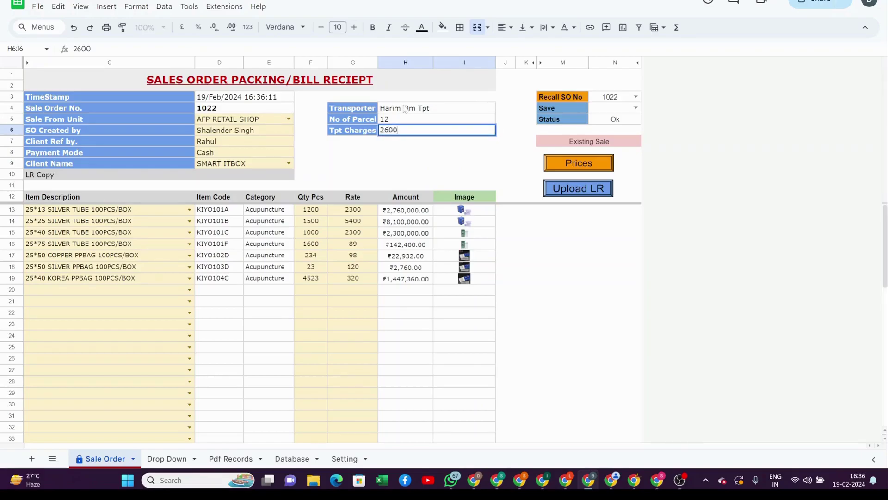
key(Return)
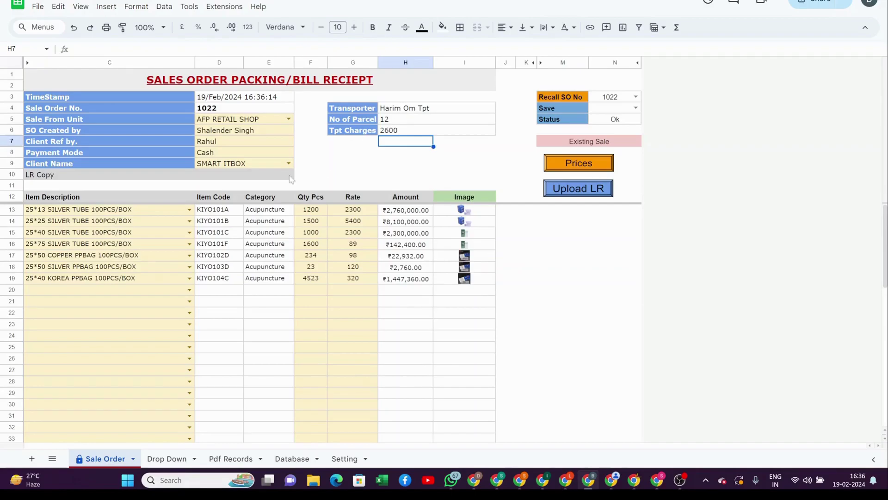
click(261, 176)
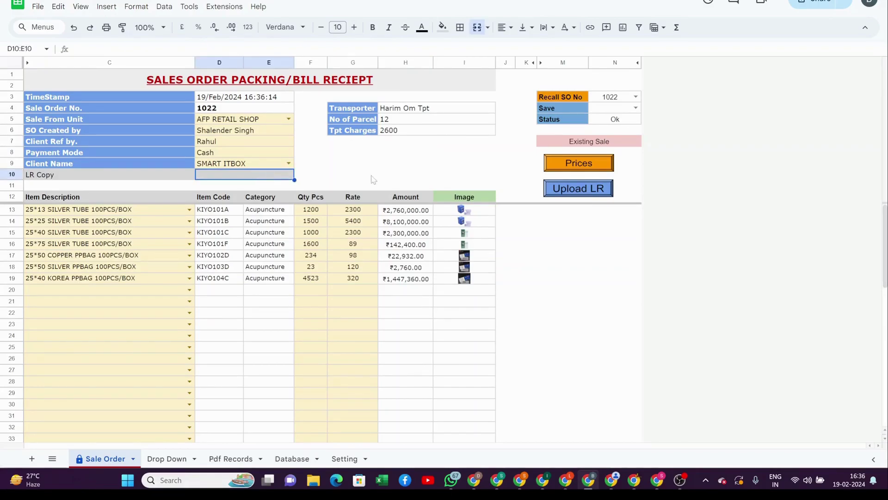
click(405, 168)
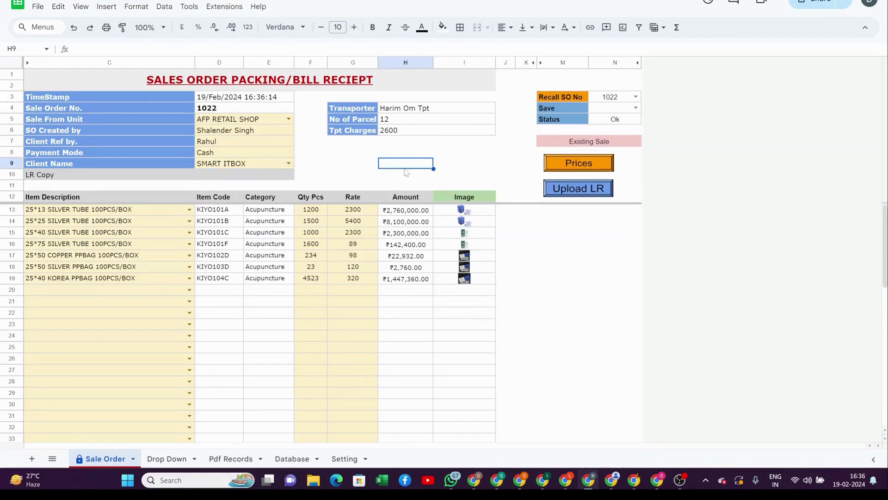
- Upload KIYO101A.png through Upload LR as order 1022's LR copy and close the sidebar
click(582, 193)
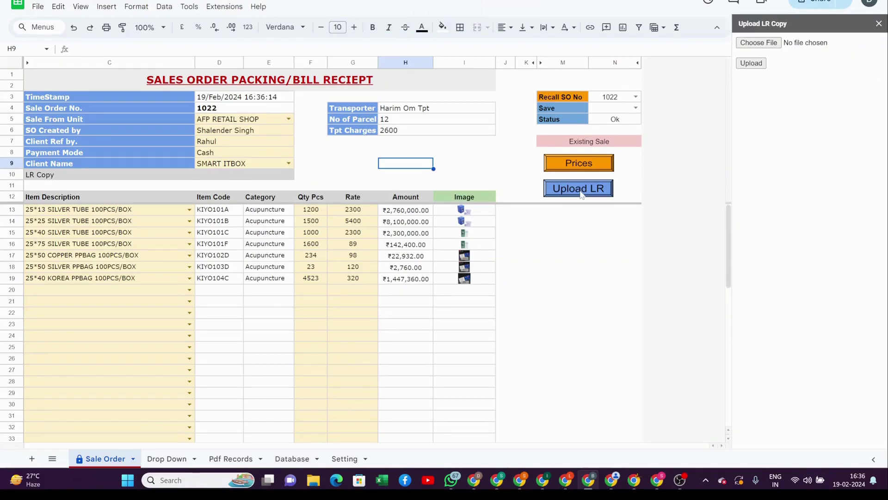
click(760, 43)
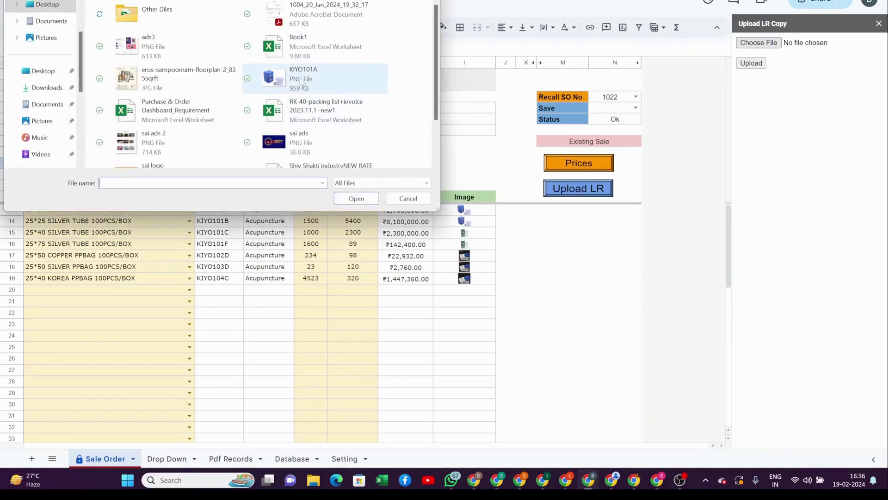
click(301, 78)
click(357, 199)
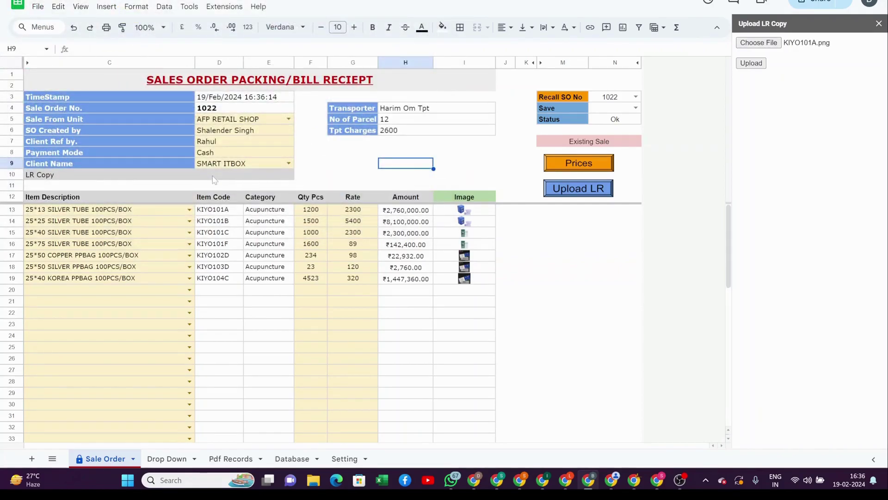
click(751, 64)
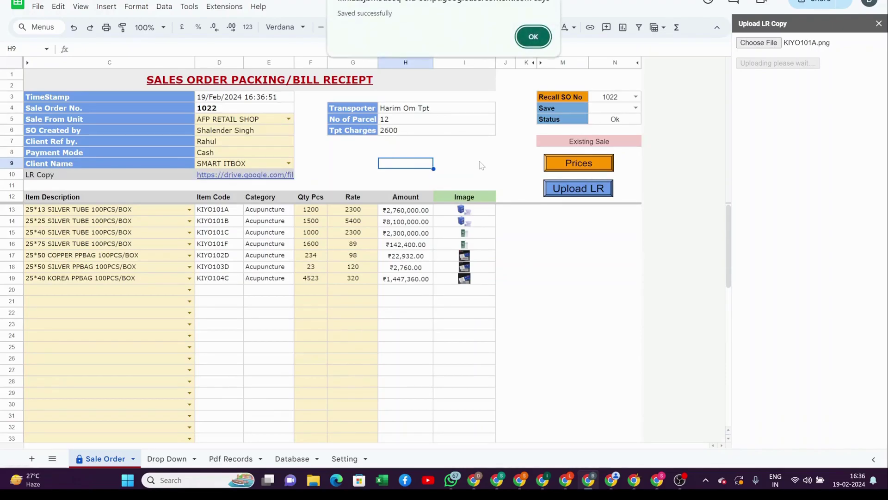
click(534, 38)
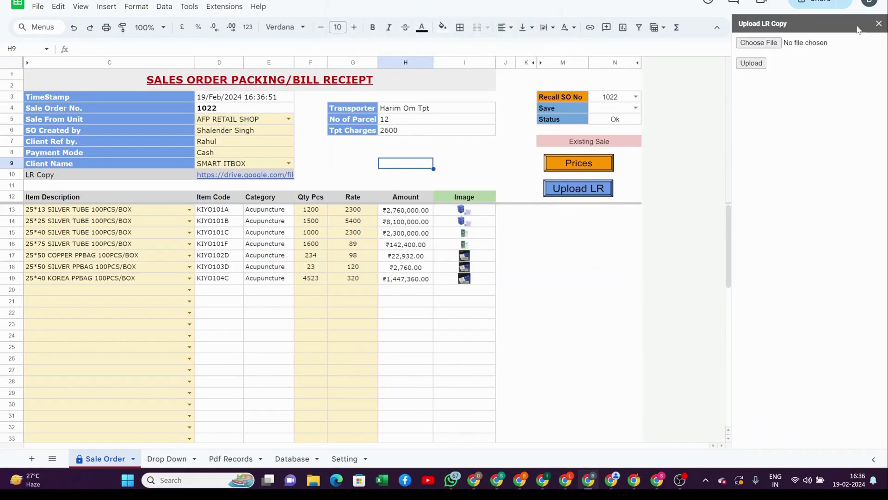
click(878, 23)
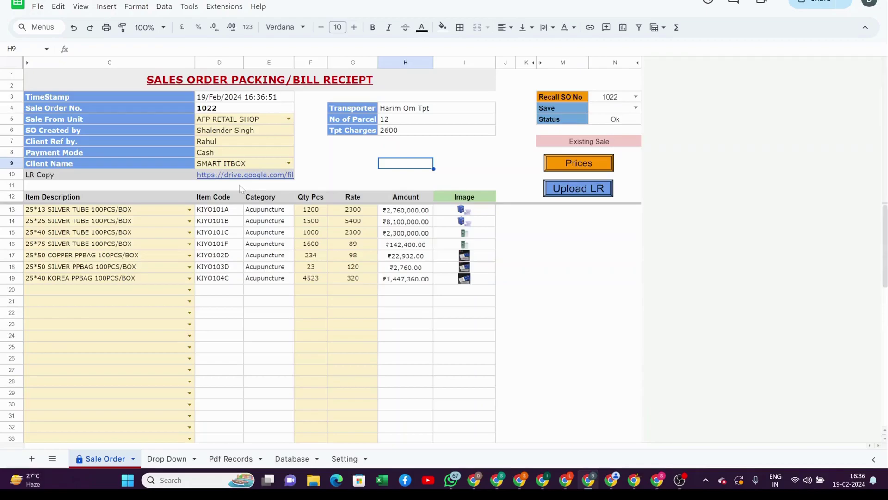
click(493, 154)
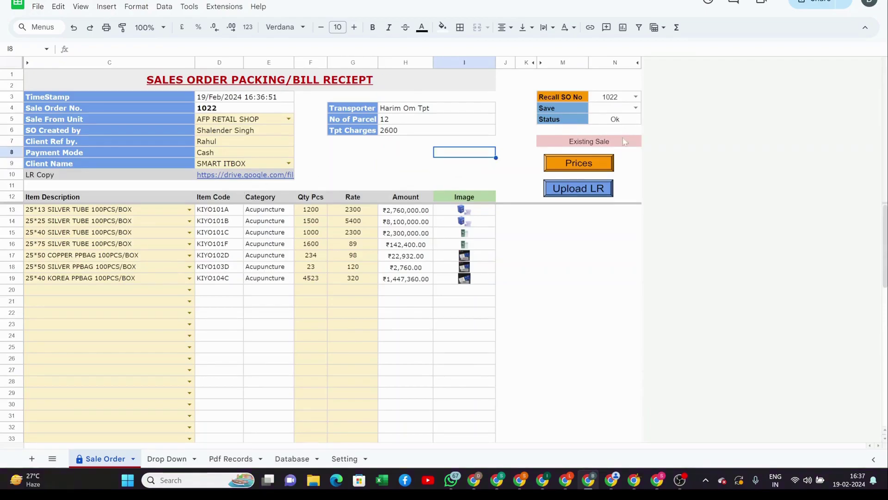
click(631, 167)
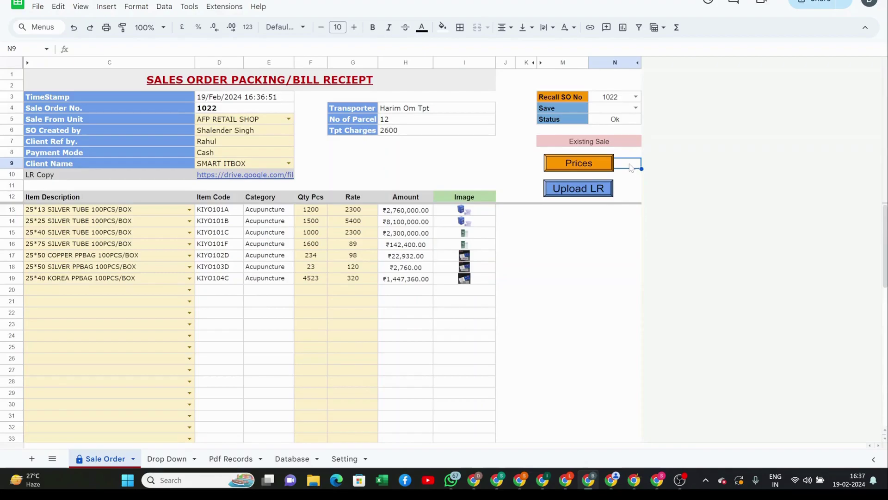
click(609, 246)
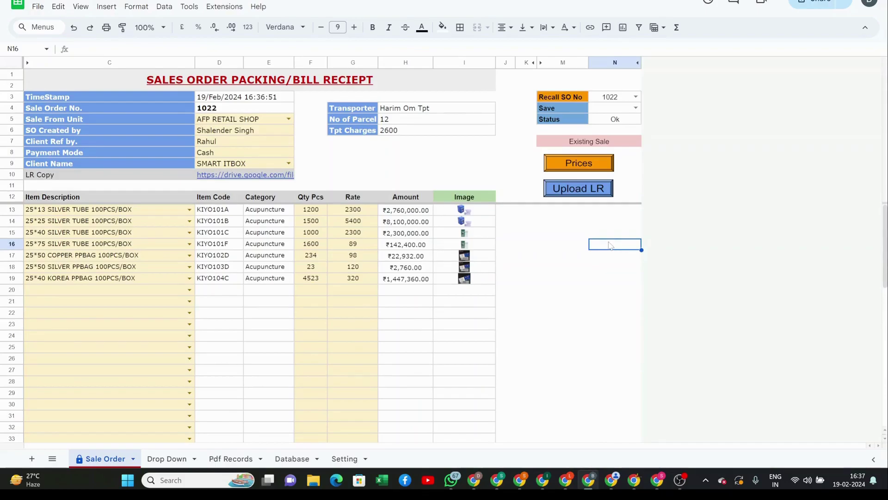
- Save order 1022 from the N4 Save dropdown and open the Pdf Records sheet
click(636, 109)
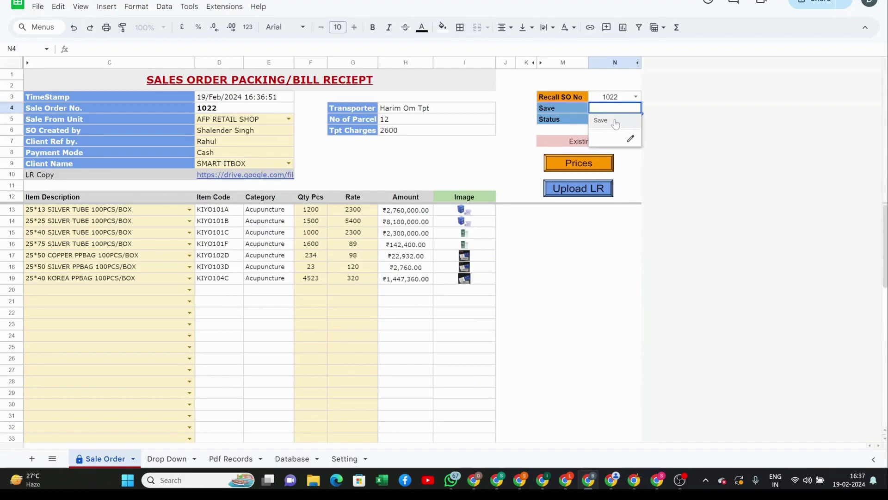
click(602, 120)
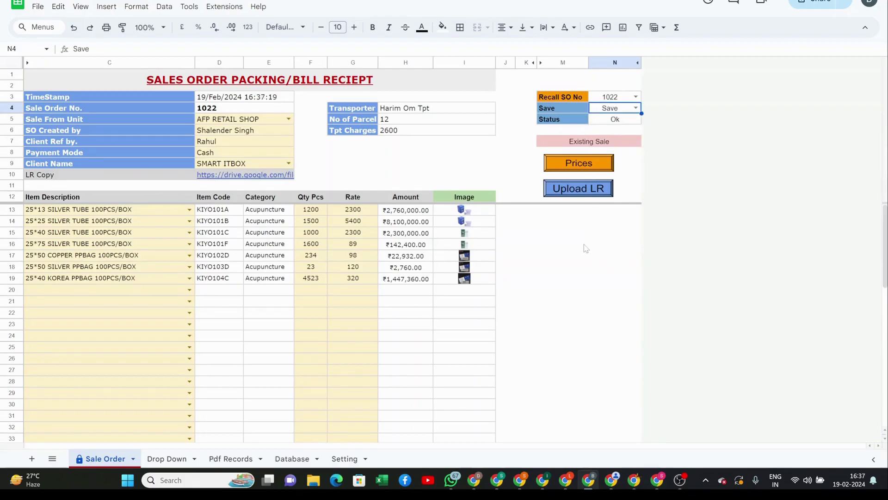
click(586, 249)
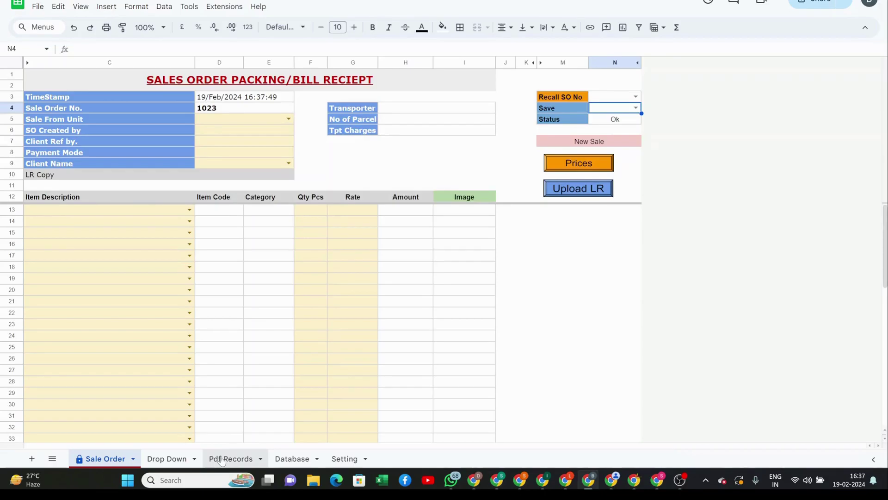
click(222, 458)
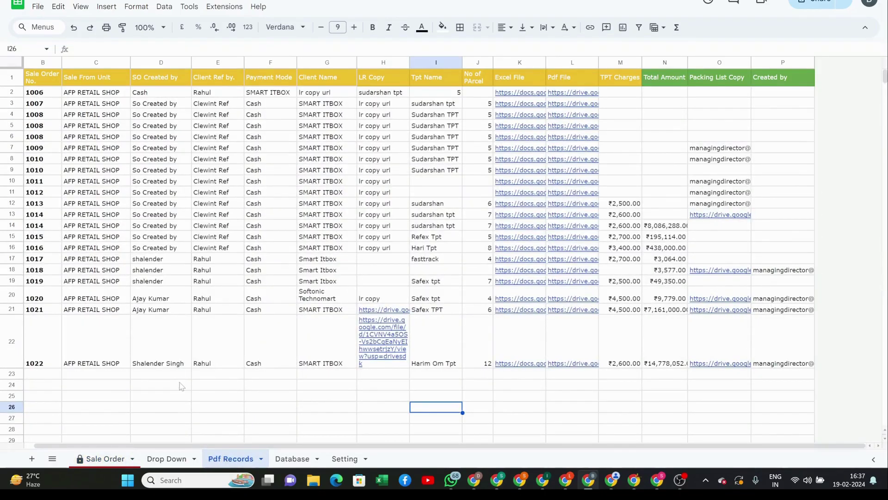
- Select order 1022's record row and set the LR Copy column's text wrapping to clip
click(11, 349)
scroll(197, 364, left, 2)
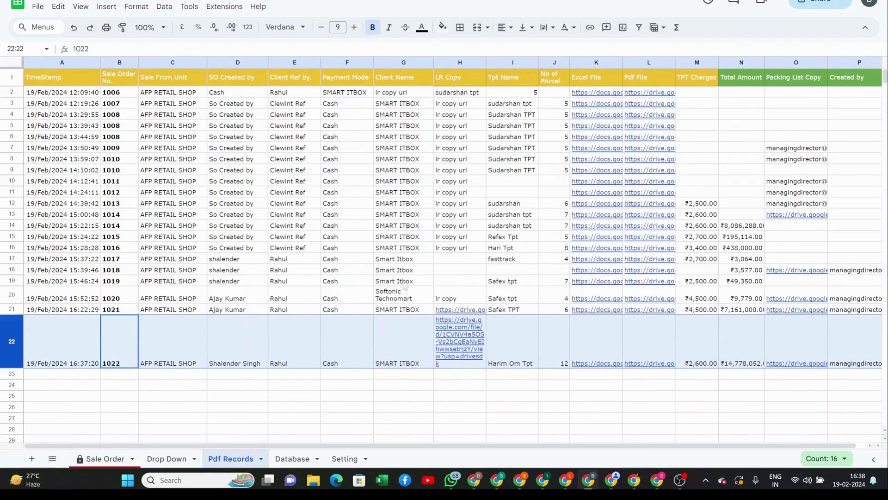
click(463, 59)
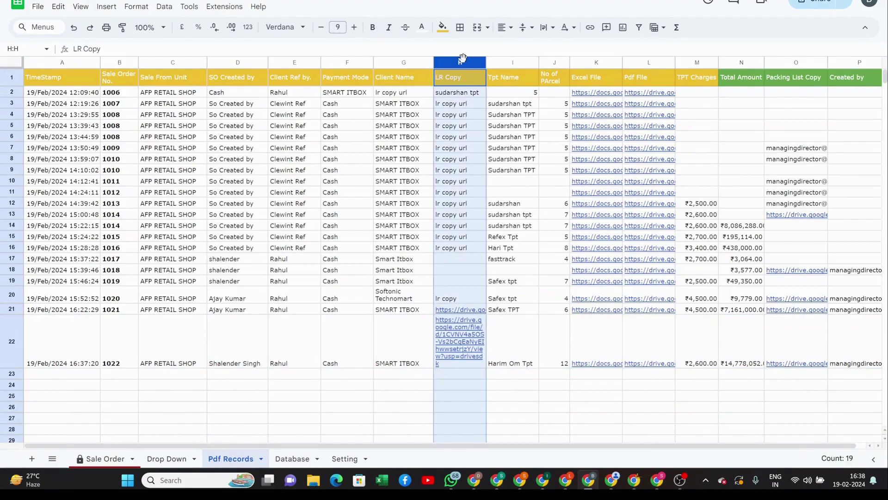
click(546, 28)
click(579, 47)
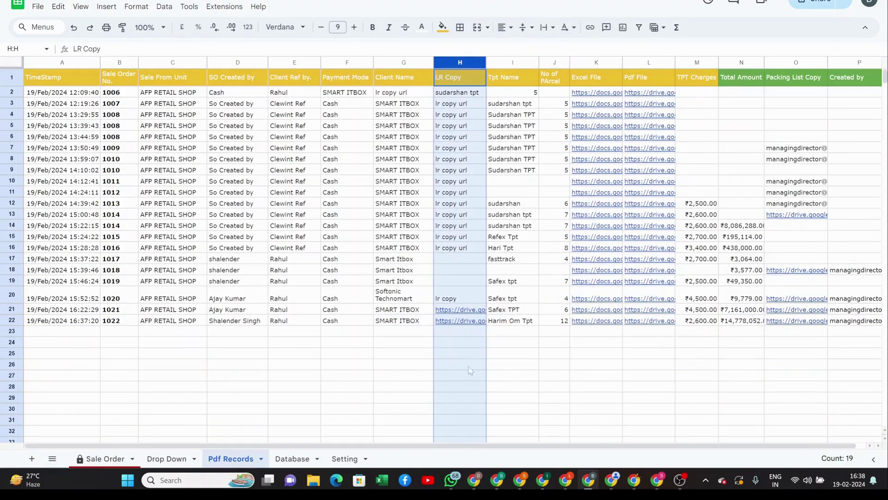
click(456, 365)
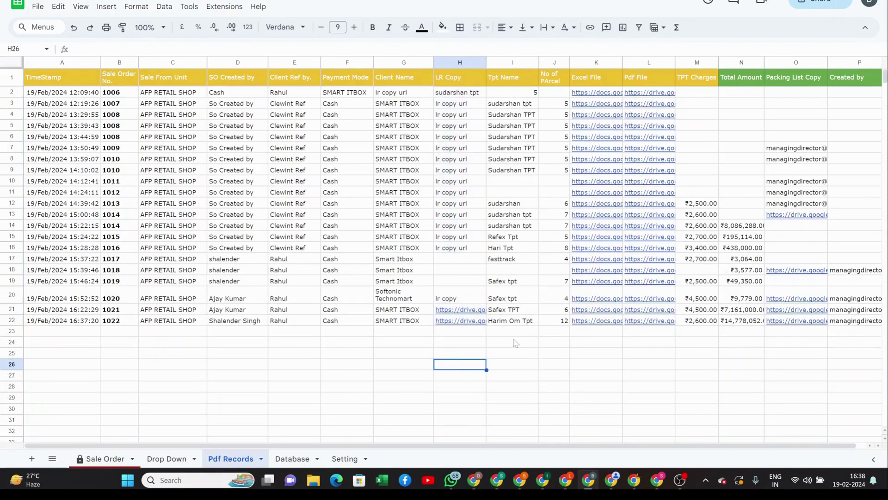
- Check order 1022's 12 parcels and 2,600 TPT charges, then bring up Gmail's sent mail
click(551, 332)
scroll(570, 336, right, 1)
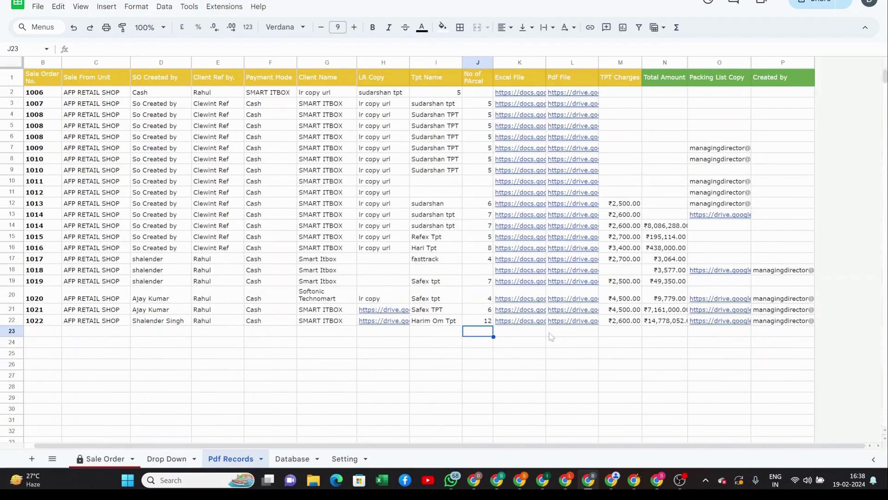
click(617, 333)
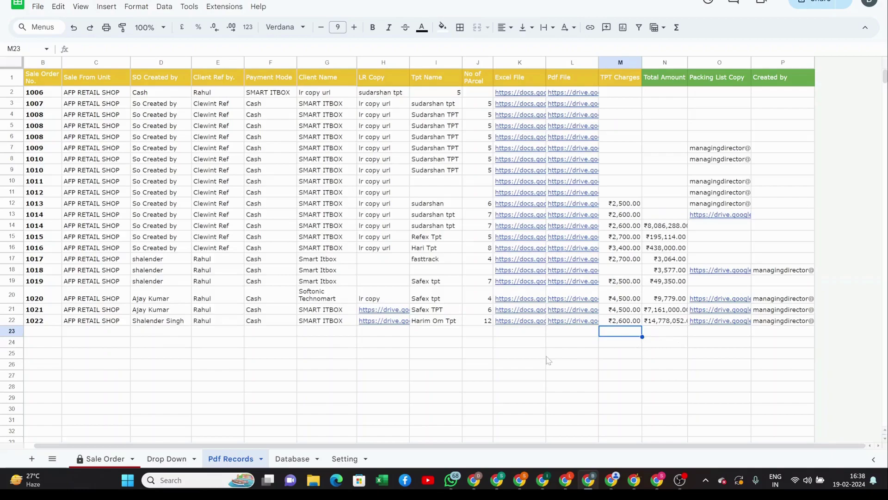
key(ctrl+Tab)
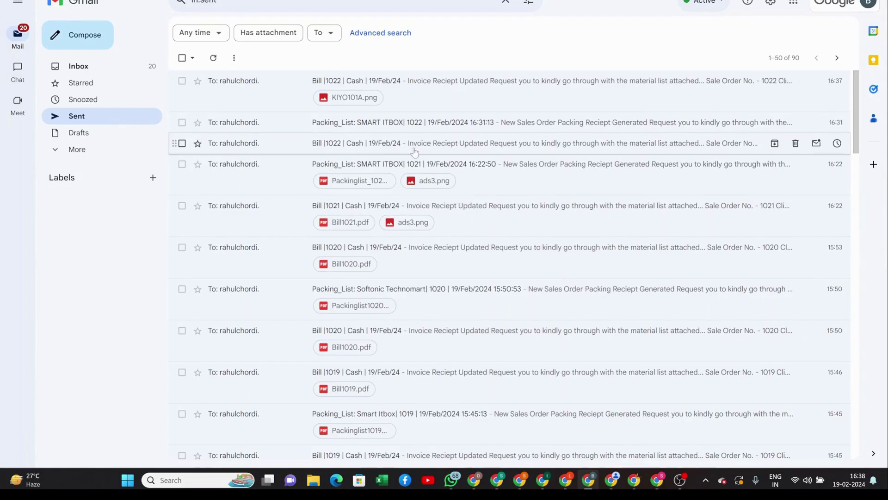
mouse_move(486, 143)
click(405, 86)
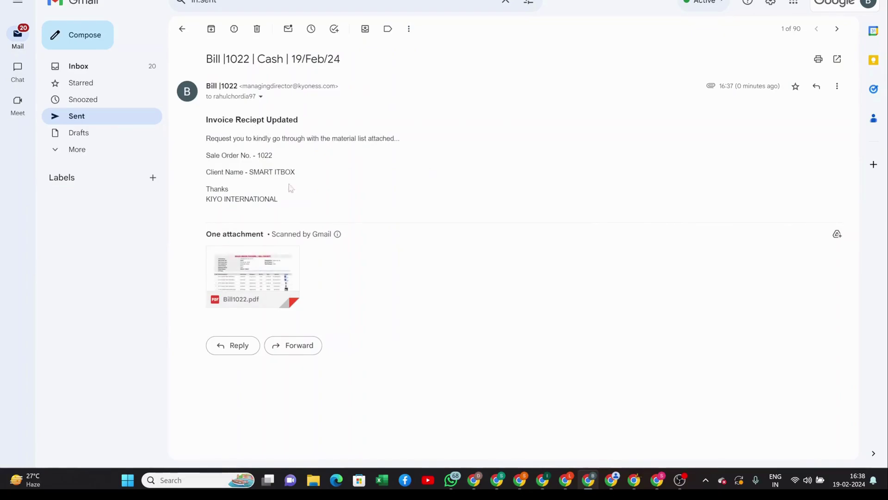
mouse_move(252, 276)
click(266, 271)
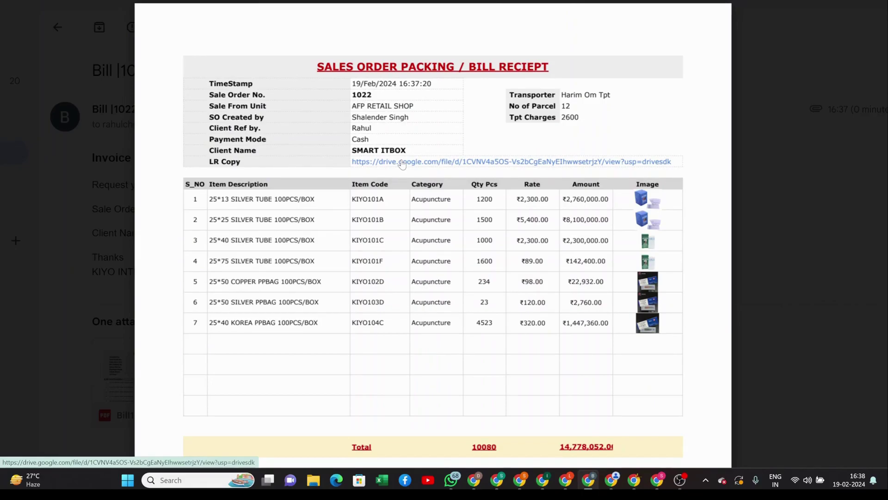
click(402, 162)
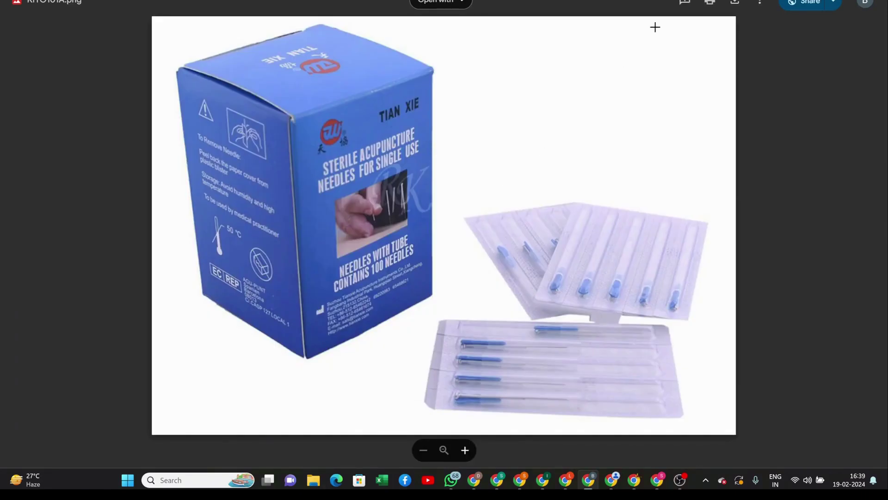
key(Escape)
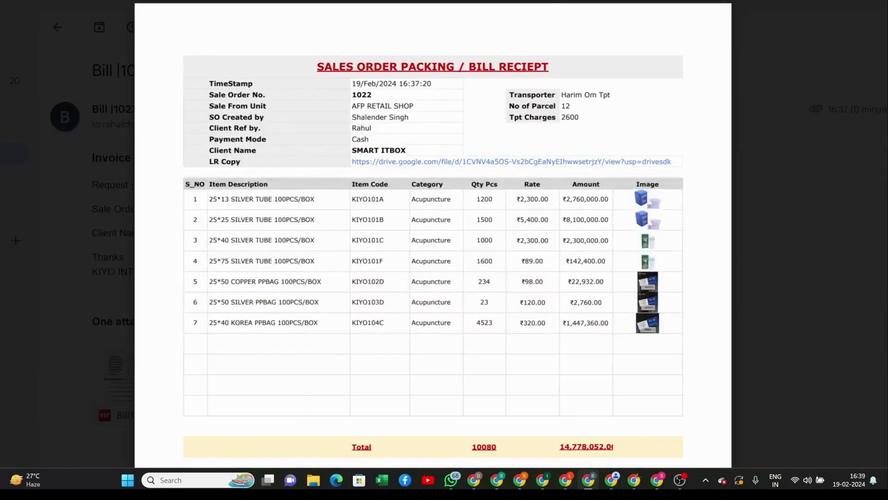
key(Escape)
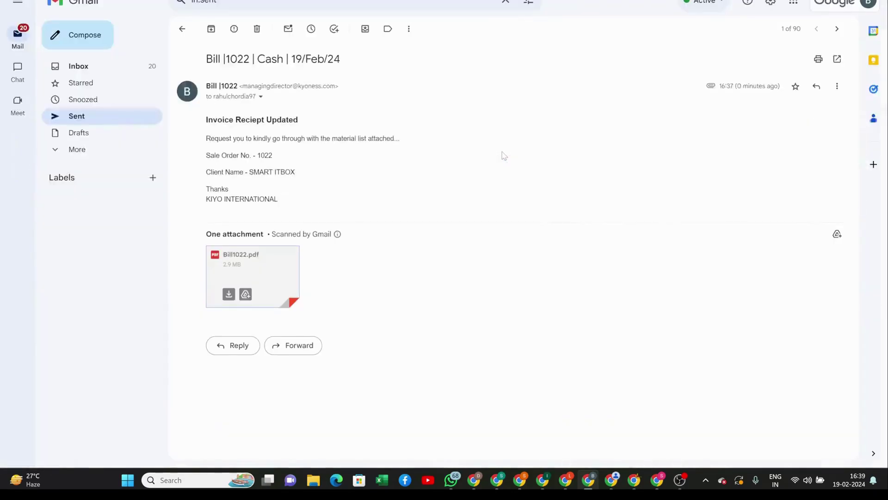
click(182, 28)
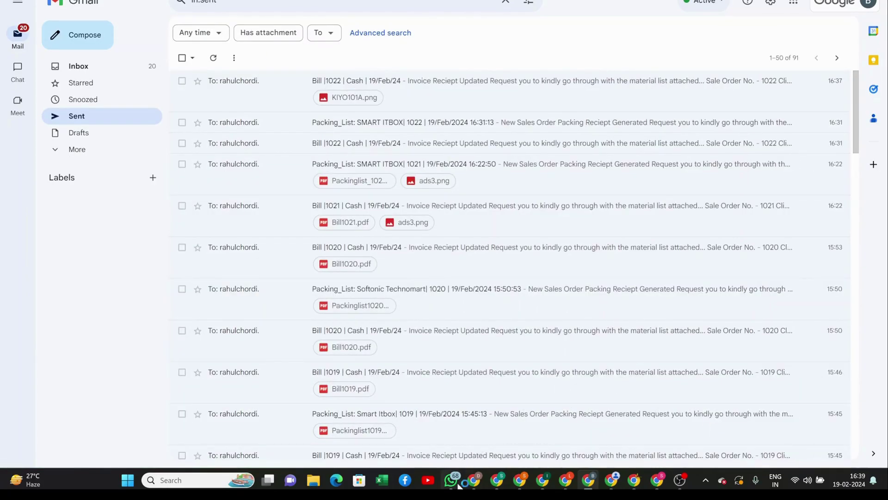
- Open Bill1022.pdf from the WhatsApp invoices courier-slips chat, close it, and return to Sheets
key(alt+Tab)
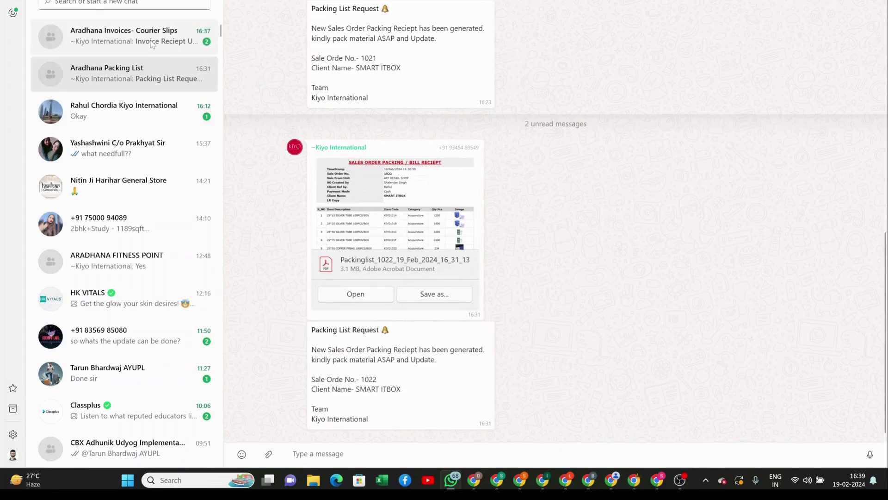
click(154, 43)
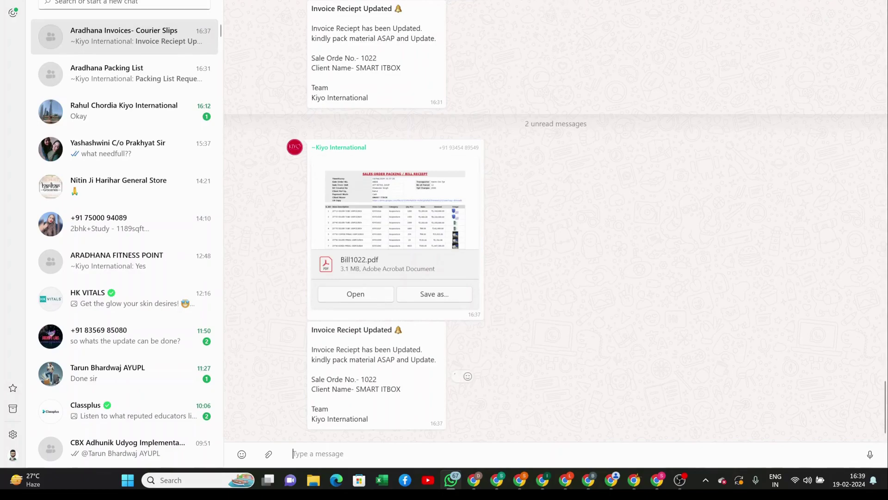
mouse_move(378, 374)
drag(312, 359, 428, 360)
click(431, 359)
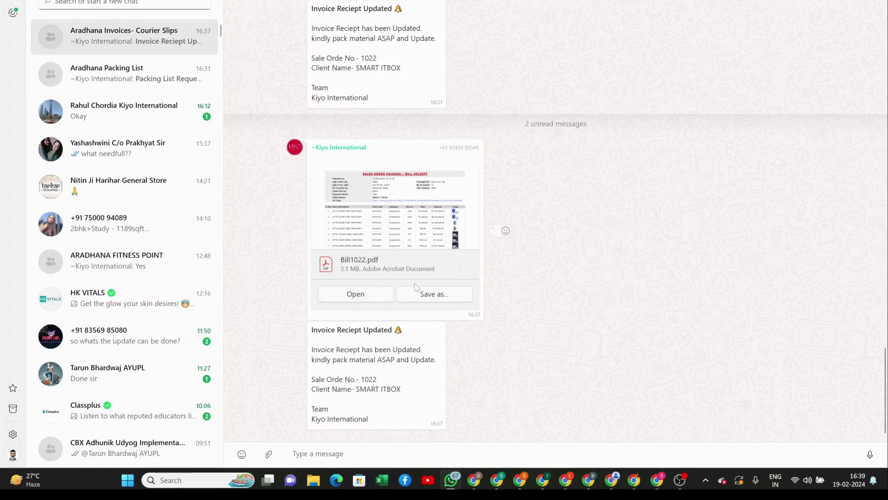
click(356, 294)
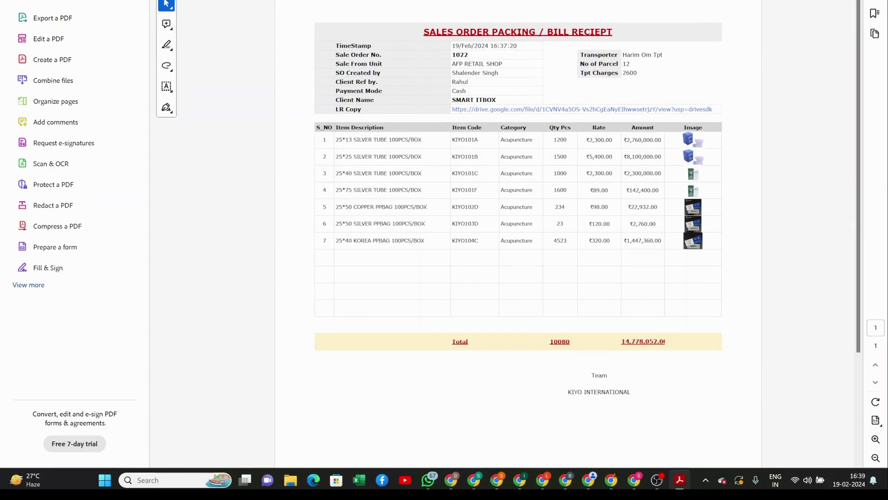
key(alt+F4)
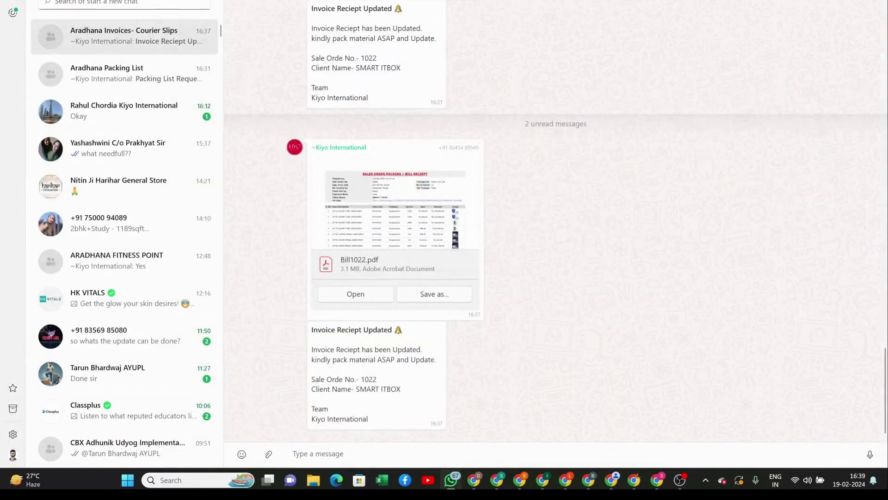
key(alt+Tab)
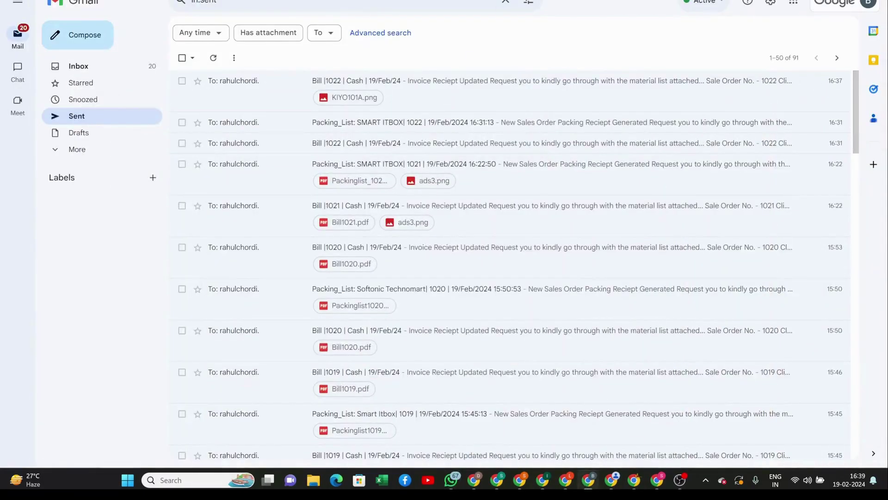
key(alt+Tab)
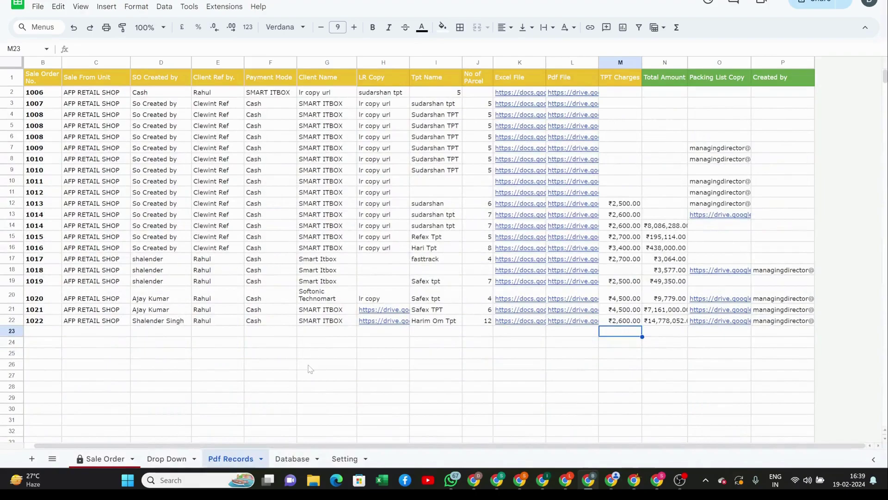
- In the Database sheet, find the last records and select order 1022's rows 129 to 142
click(310, 366)
scroll(309, 368, left, 2)
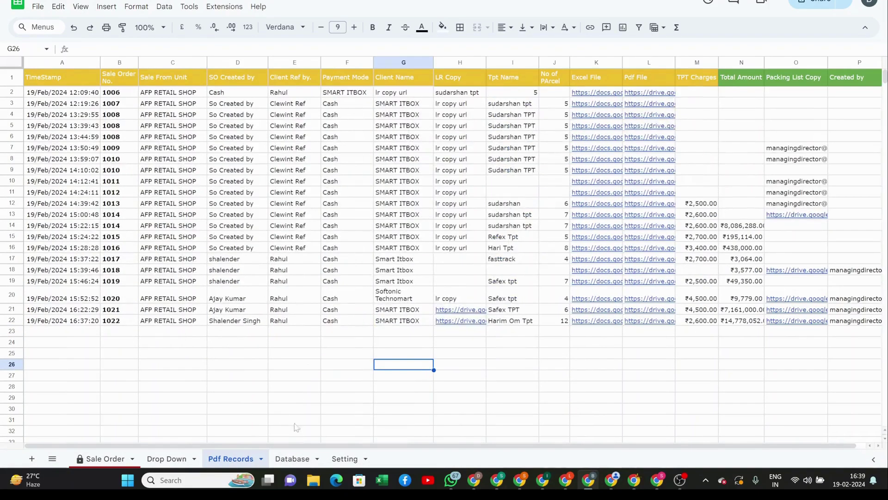
click(284, 459)
click(336, 228)
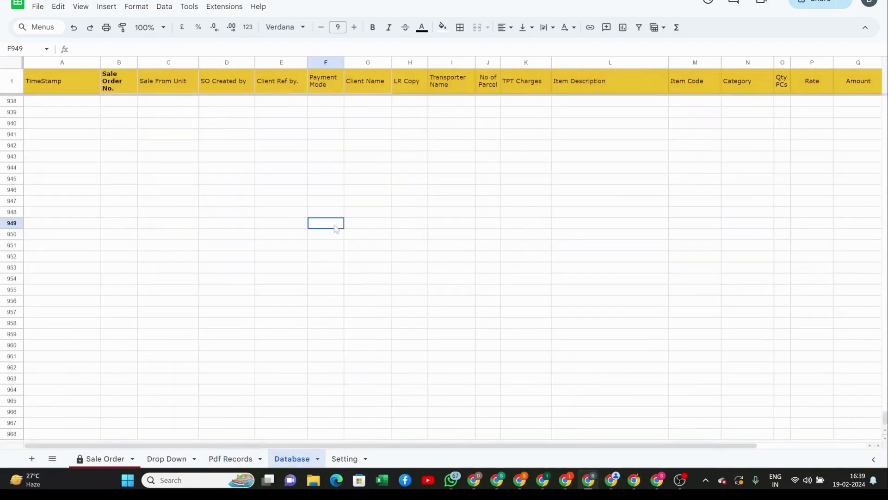
scroll(336, 229, right, 2)
scroll(336, 229, up, 5)
scroll(336, 229, left, 2)
scroll(335, 228, up, 5)
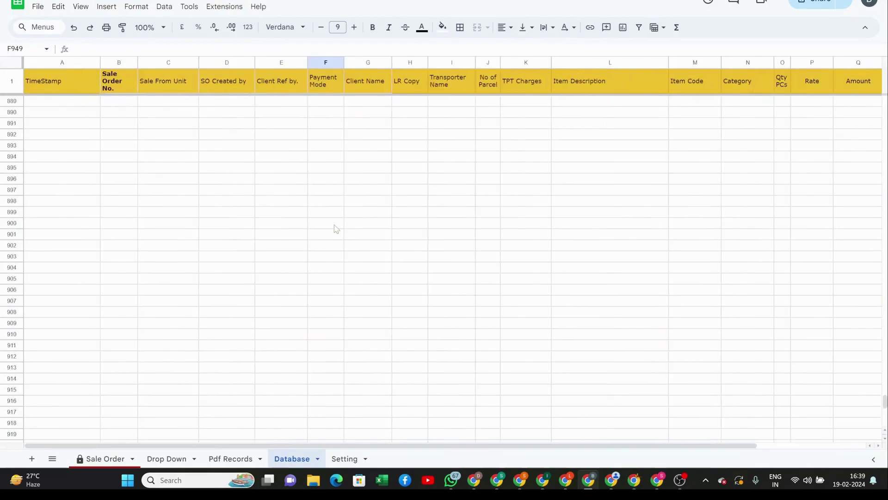
scroll(335, 228, up, 5)
scroll(334, 228, up, 5)
click(70, 190)
key(ctrl+Up)
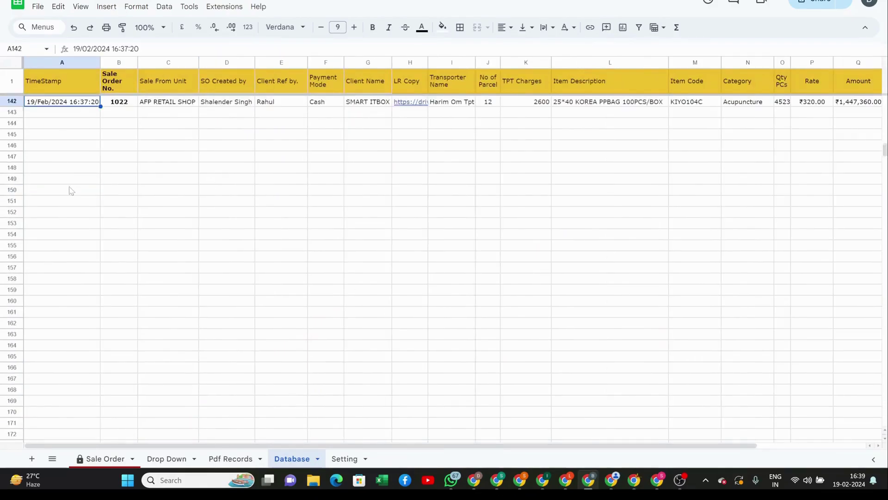
scroll(71, 190, up, 4)
scroll(112, 241, up, 1)
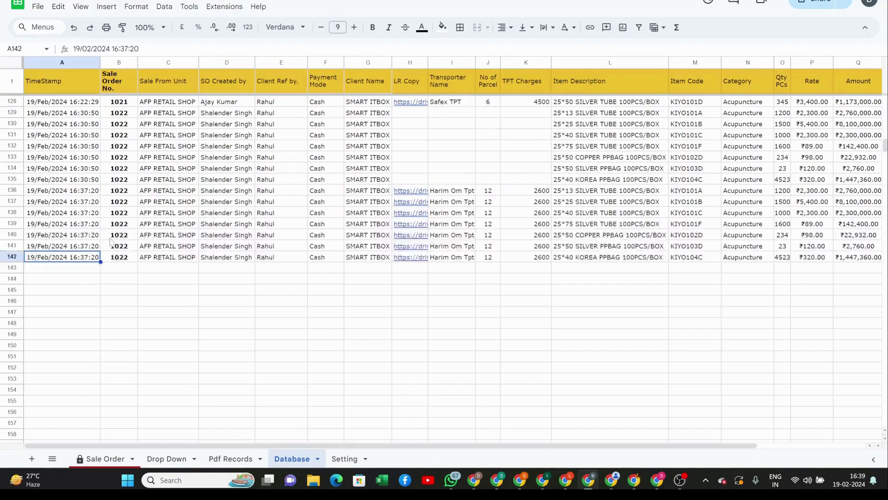
scroll(227, 246, up, 1)
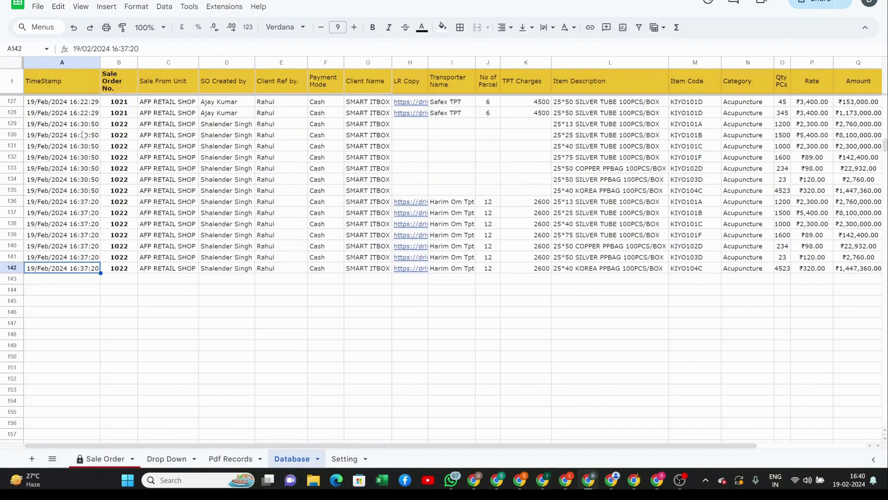
drag(20, 125, 21, 267)
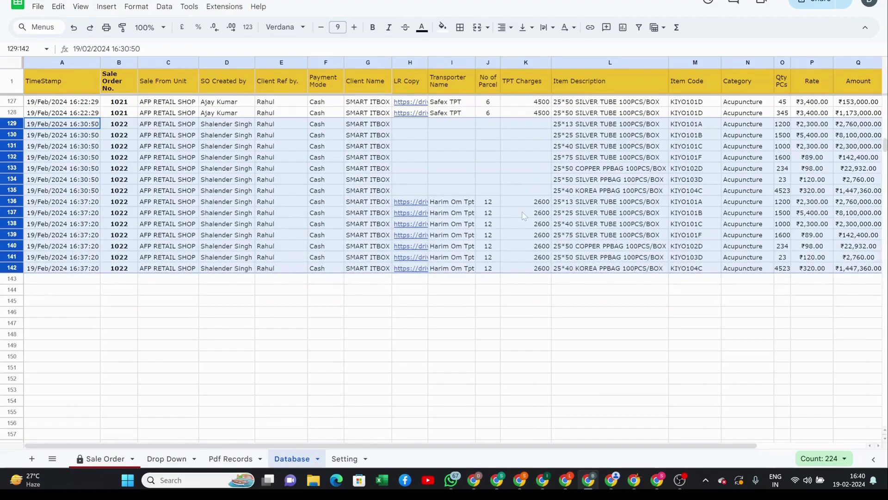
- Confirm the Status column reads Activate, then return to the blank Sale Order form
scroll(523, 216, right, 3)
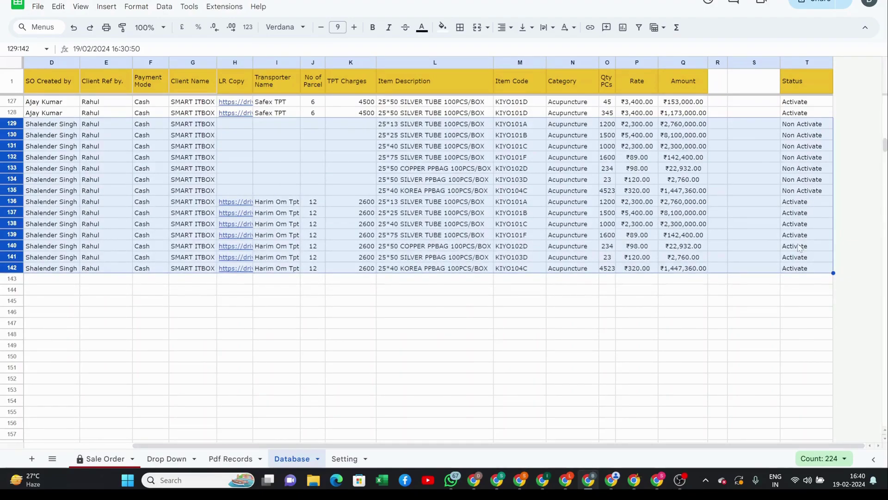
click(768, 248)
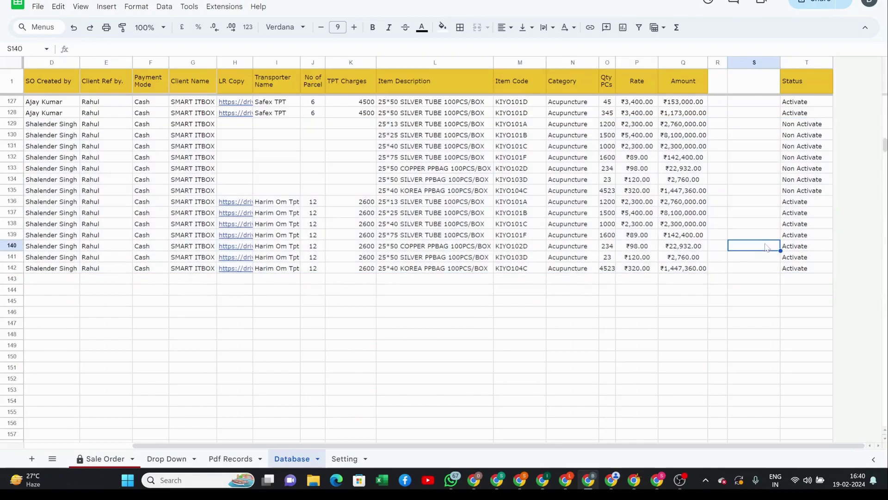
scroll(687, 237, left, 2)
scroll(687, 236, left, 1)
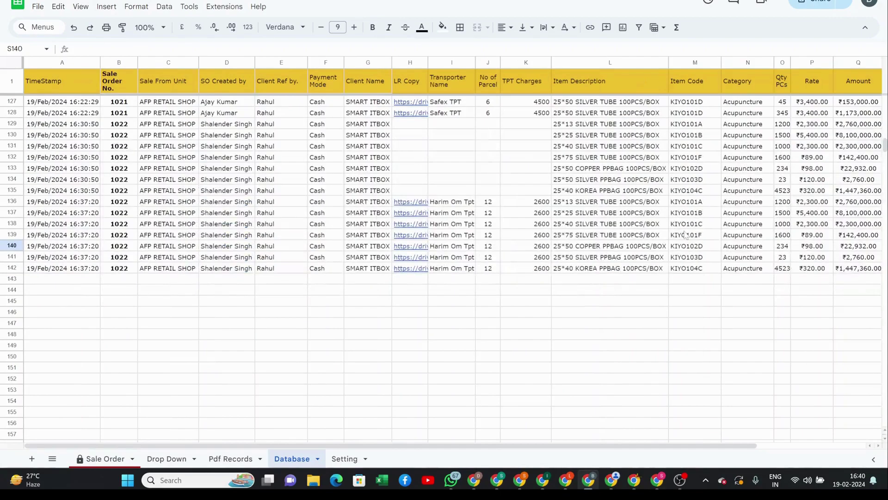
click(110, 459)
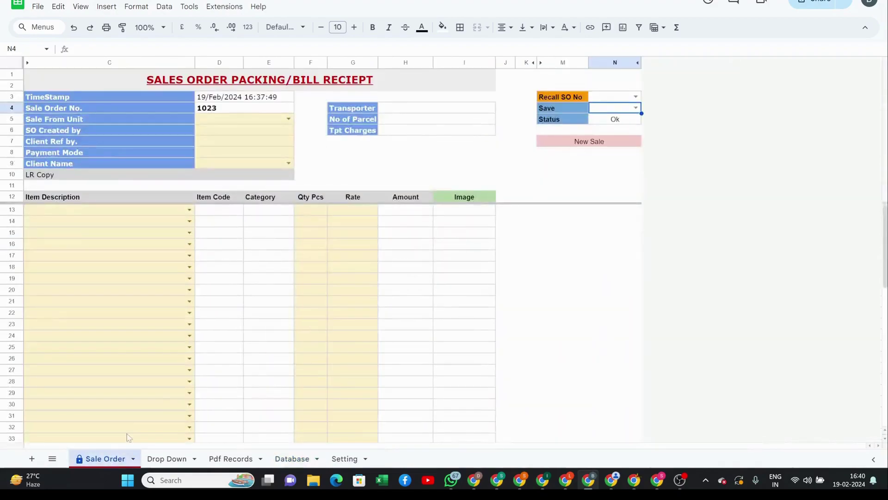
click(595, 245)
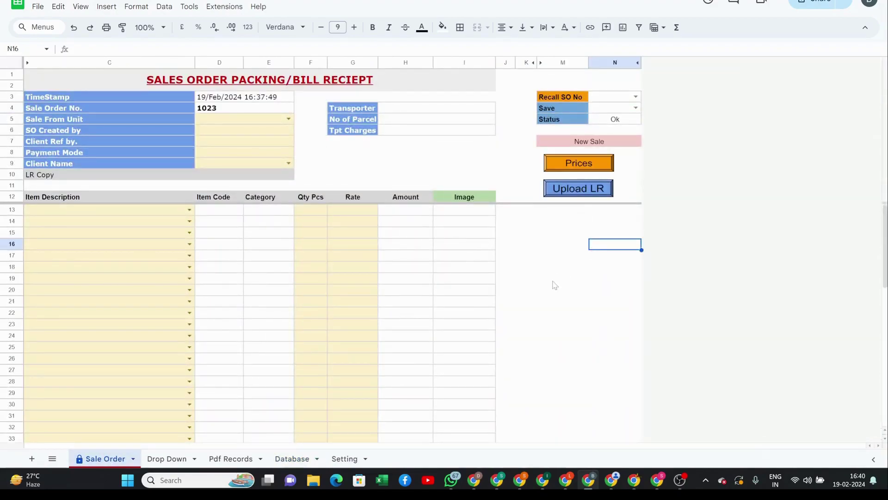